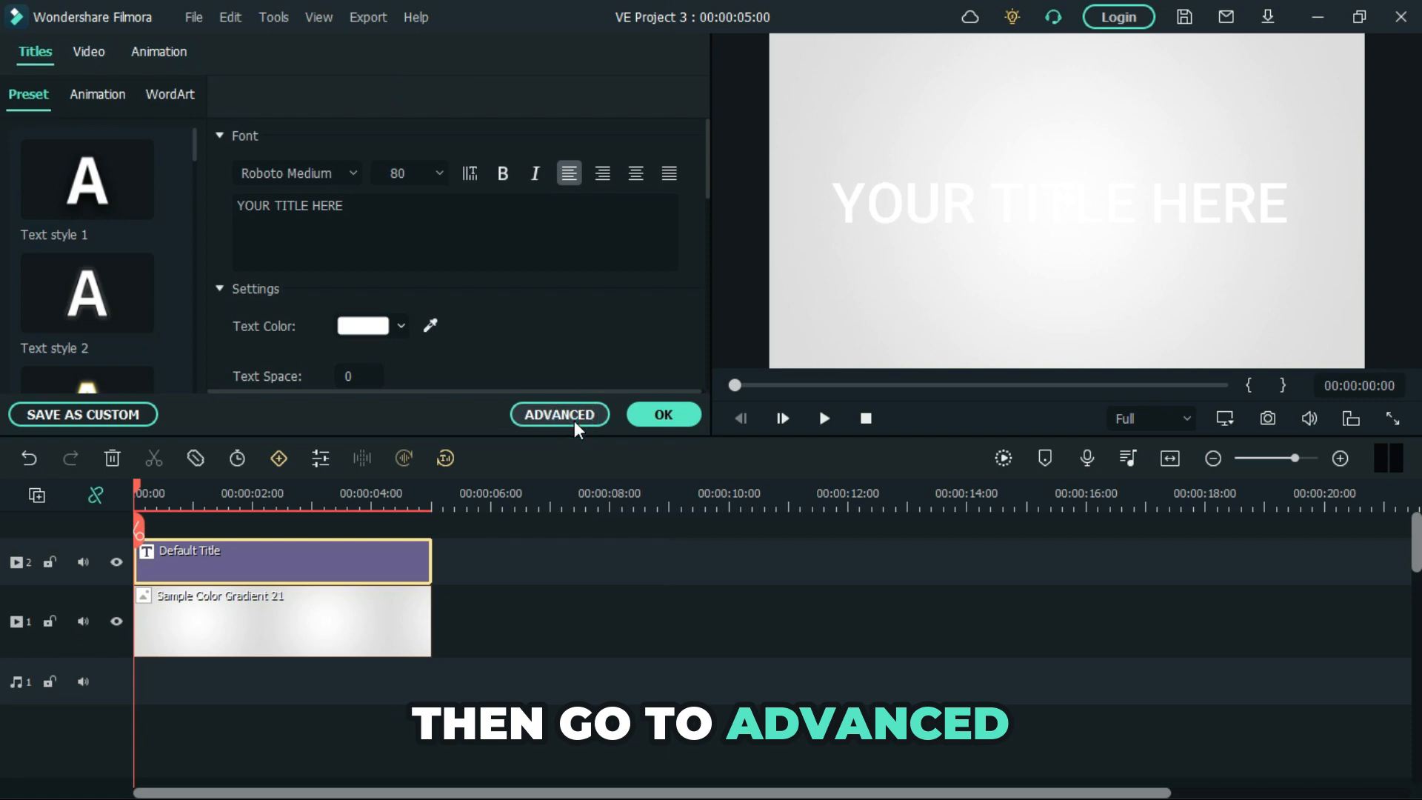
Replace the default title's text with NETFLIX in the advanced text editor and set its font to Impact.
click(574, 421)
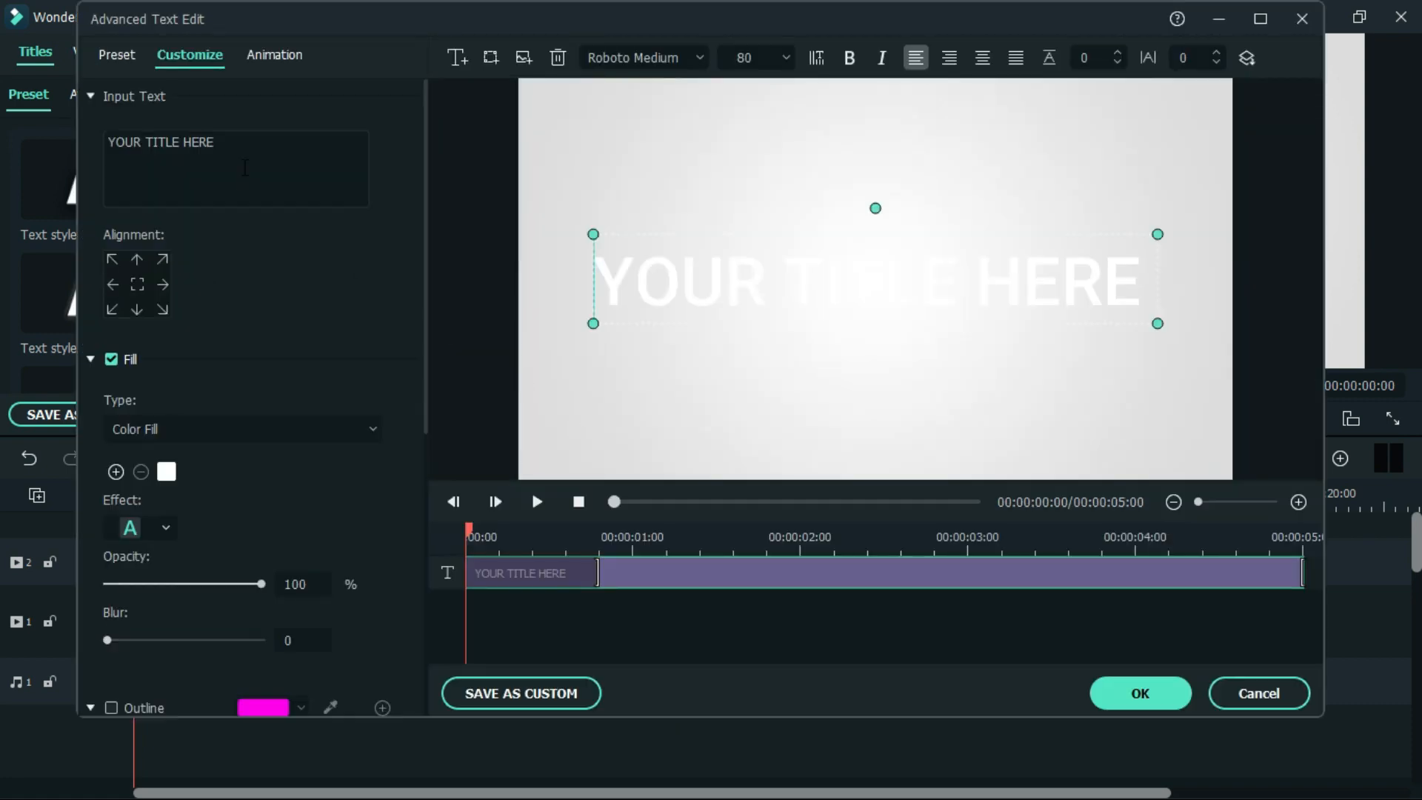
click(244, 167)
key(ctrl+a)
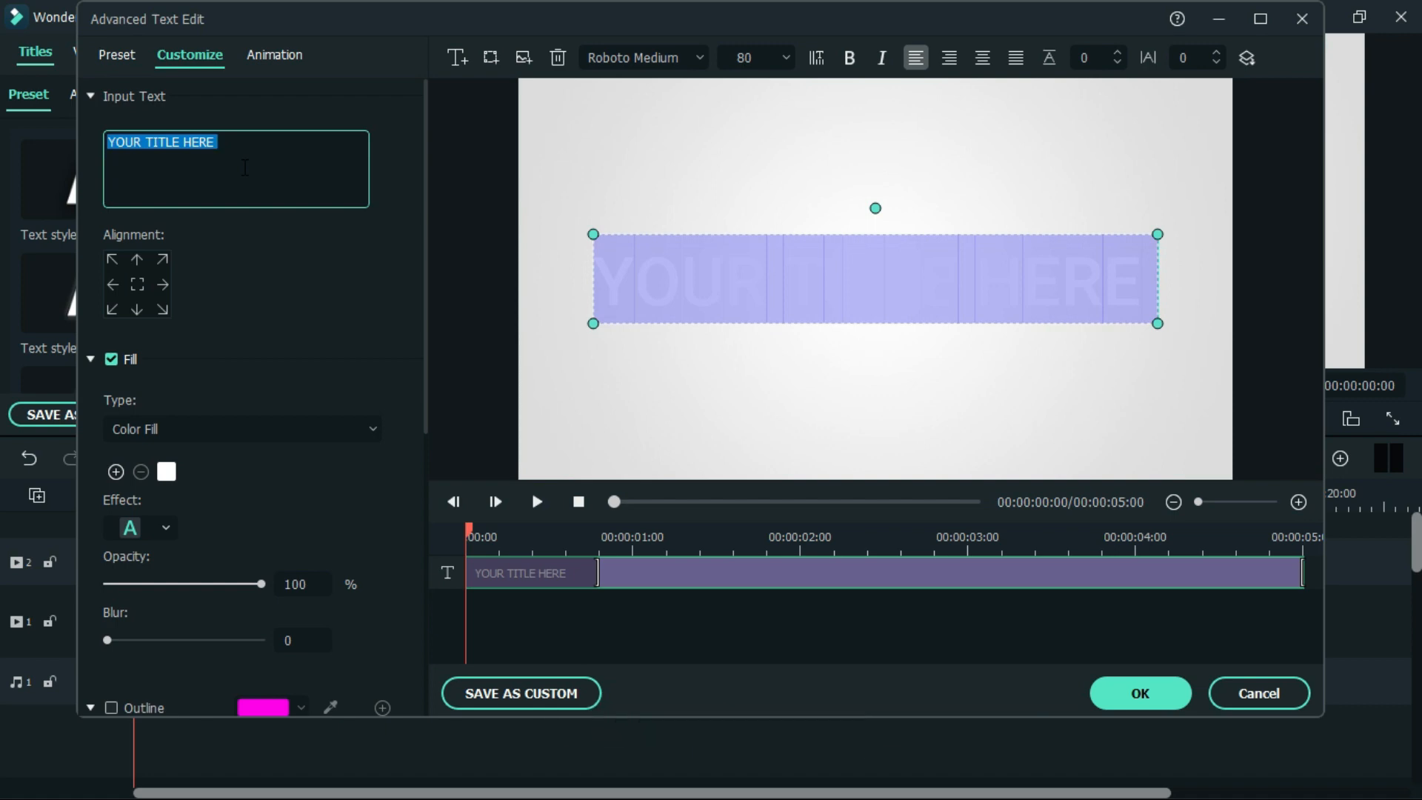
text(NET)
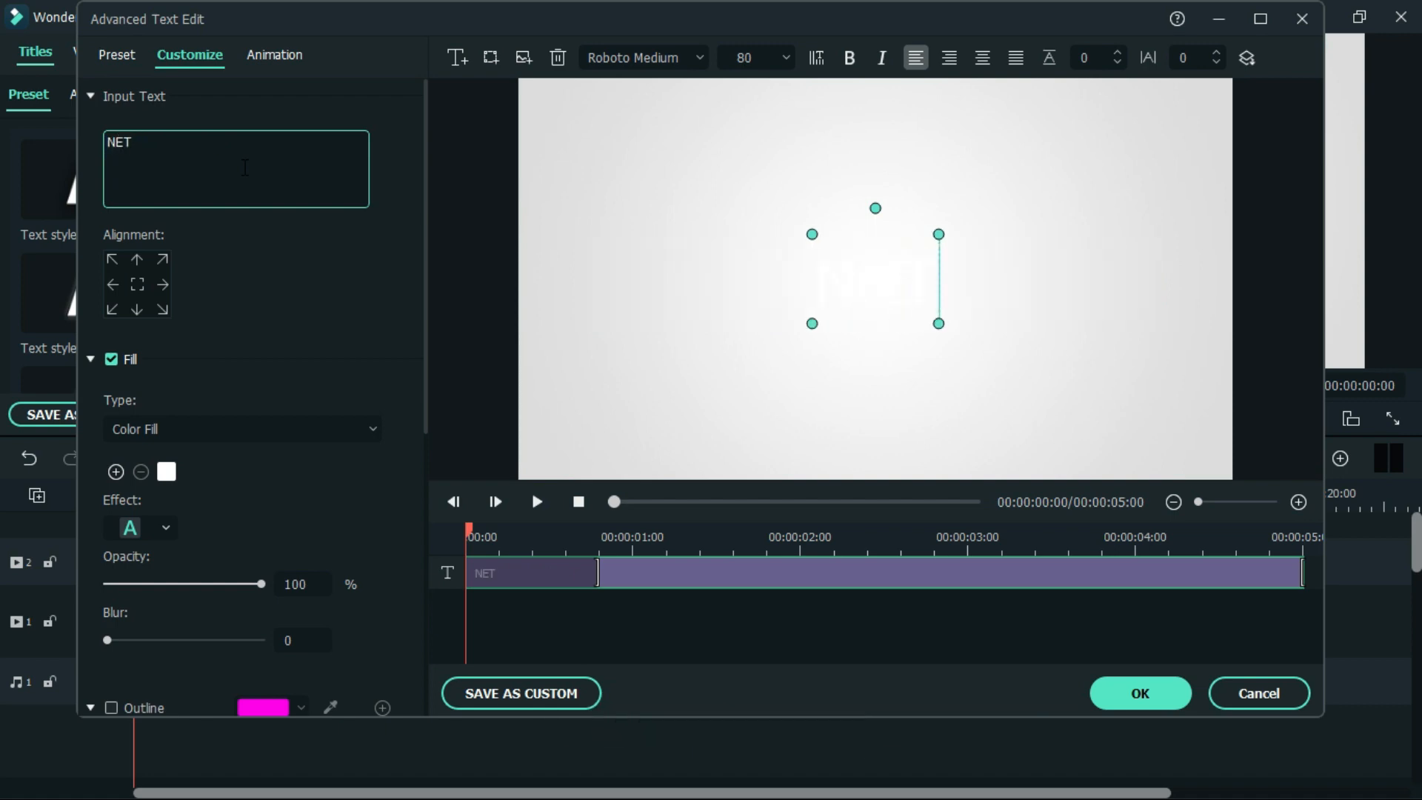
text(FLIX)
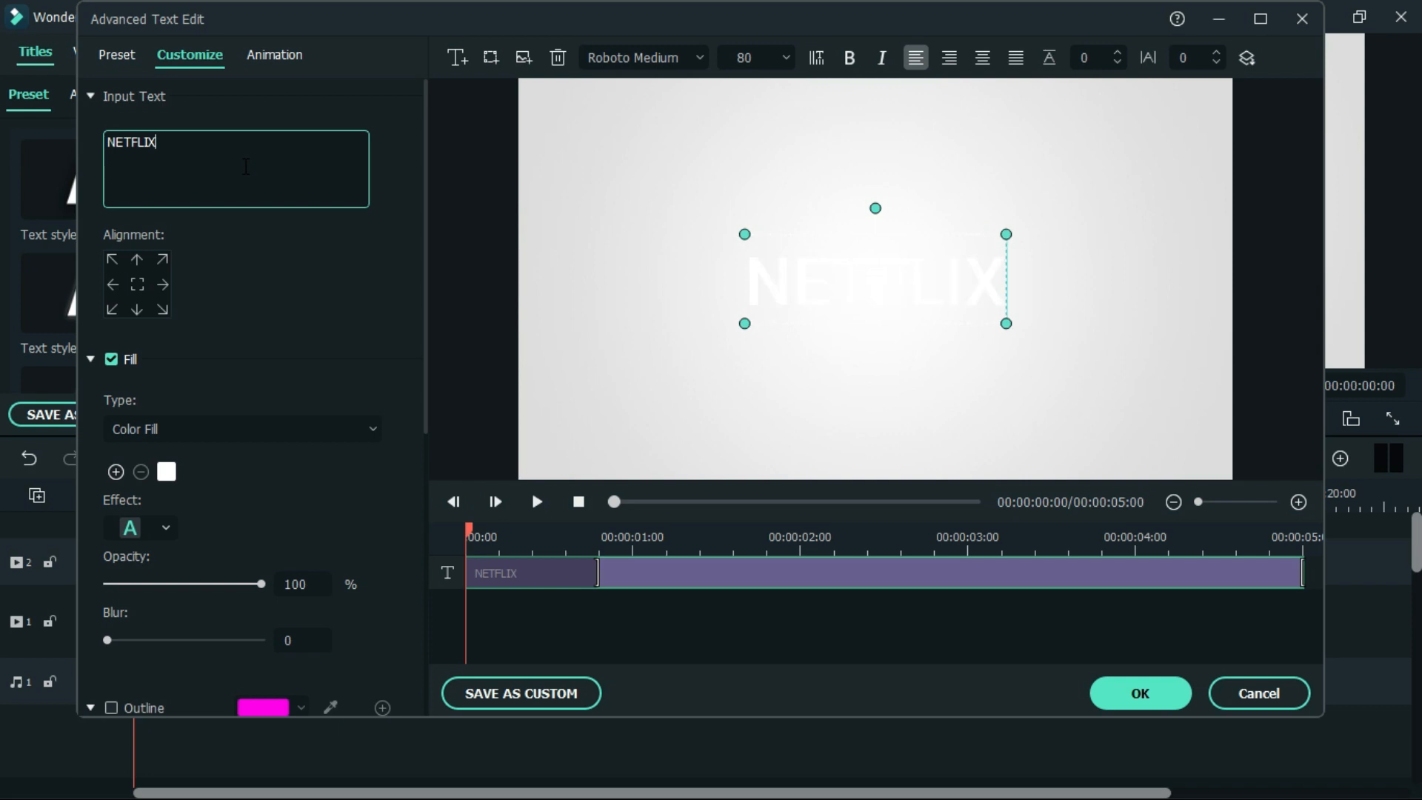
click(697, 57)
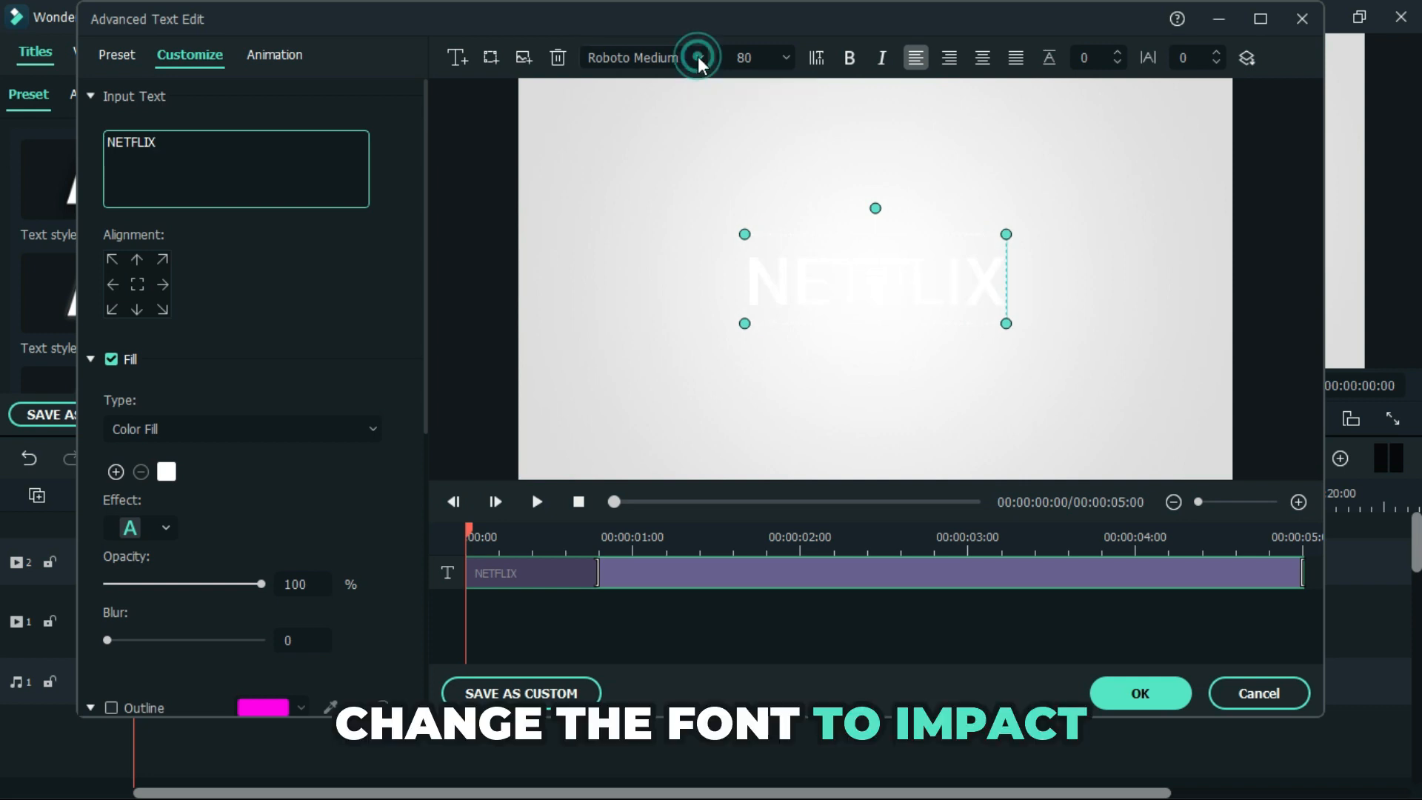
click(857, 152)
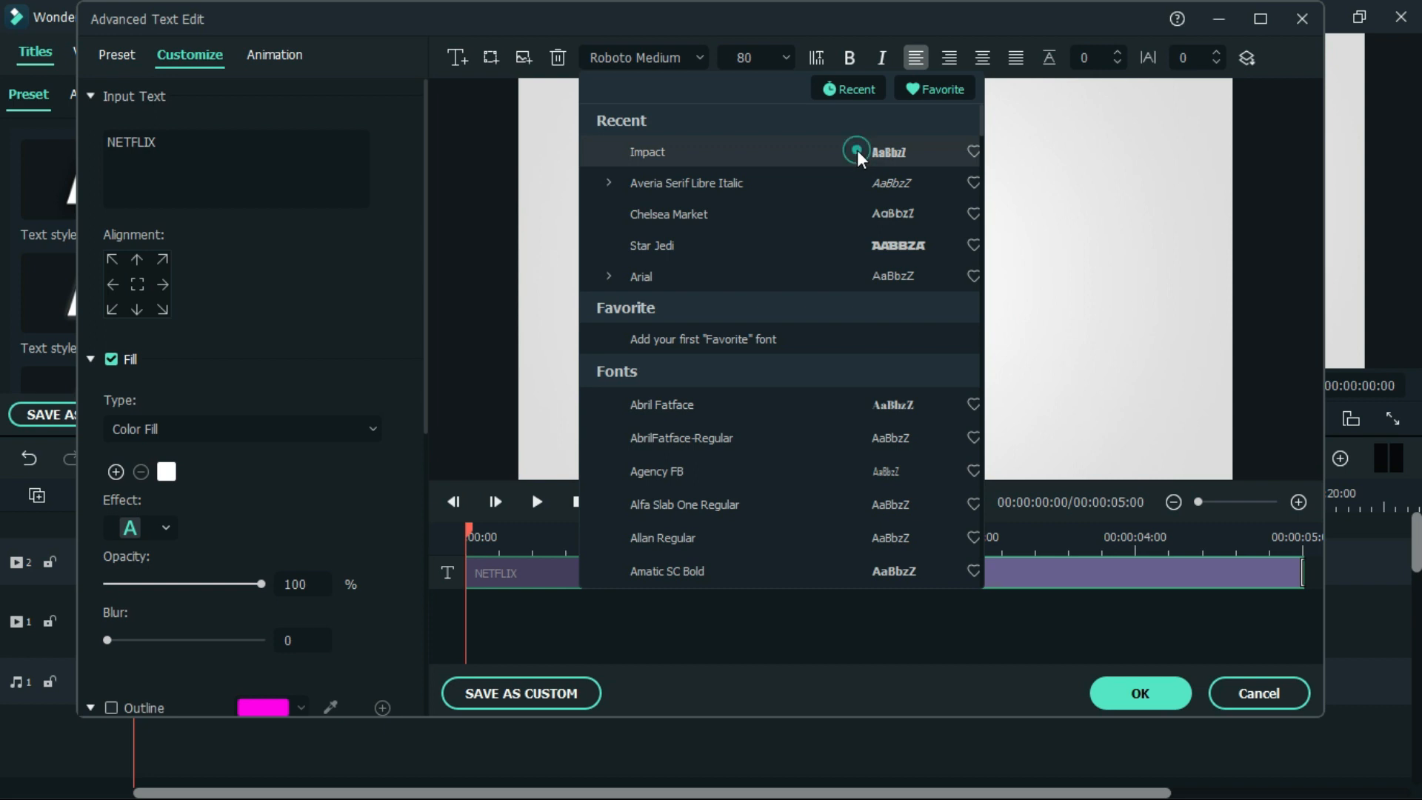
Change the NETFLIX text's fill to Gradient Fill and recolour the gradient's white start stop to very dark grey.
click(373, 434)
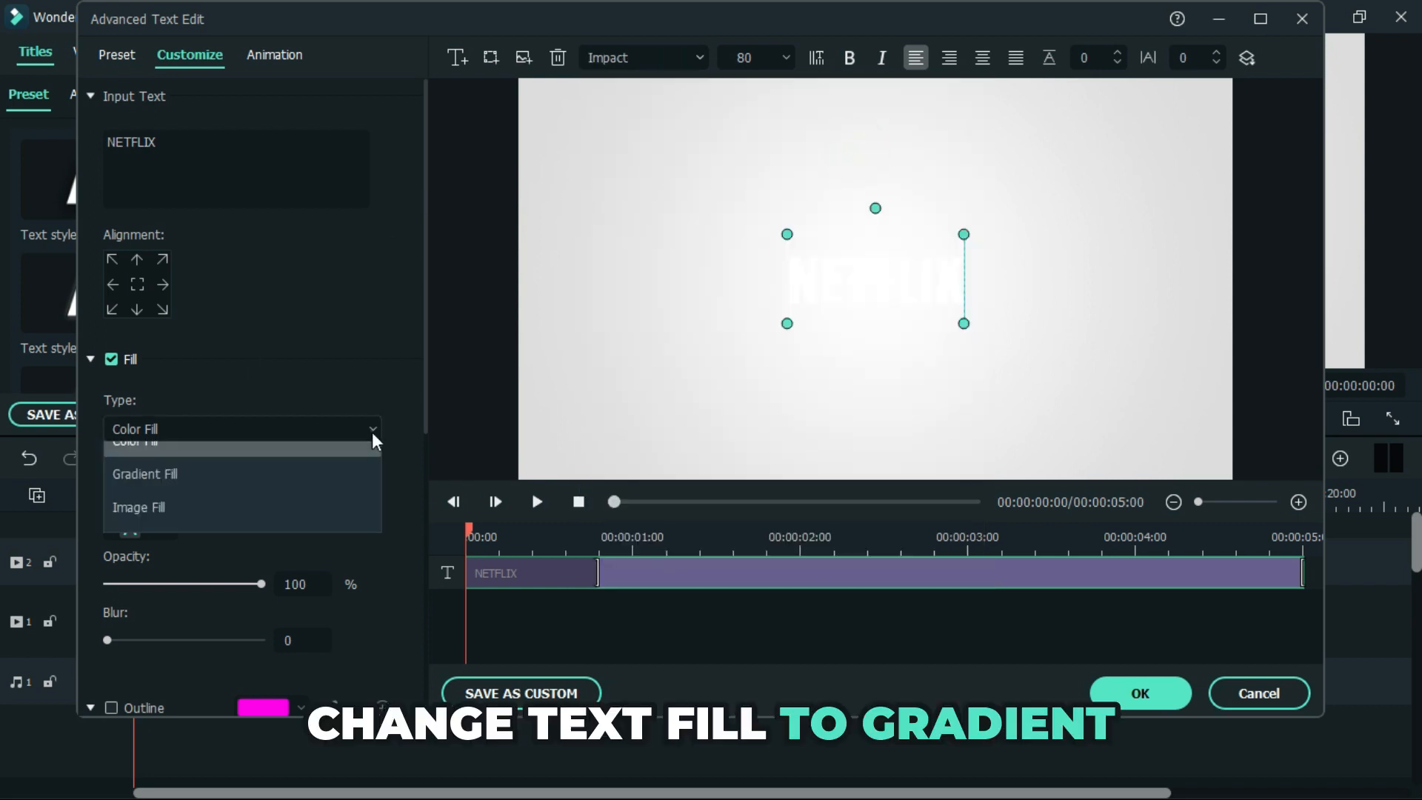
click(292, 480)
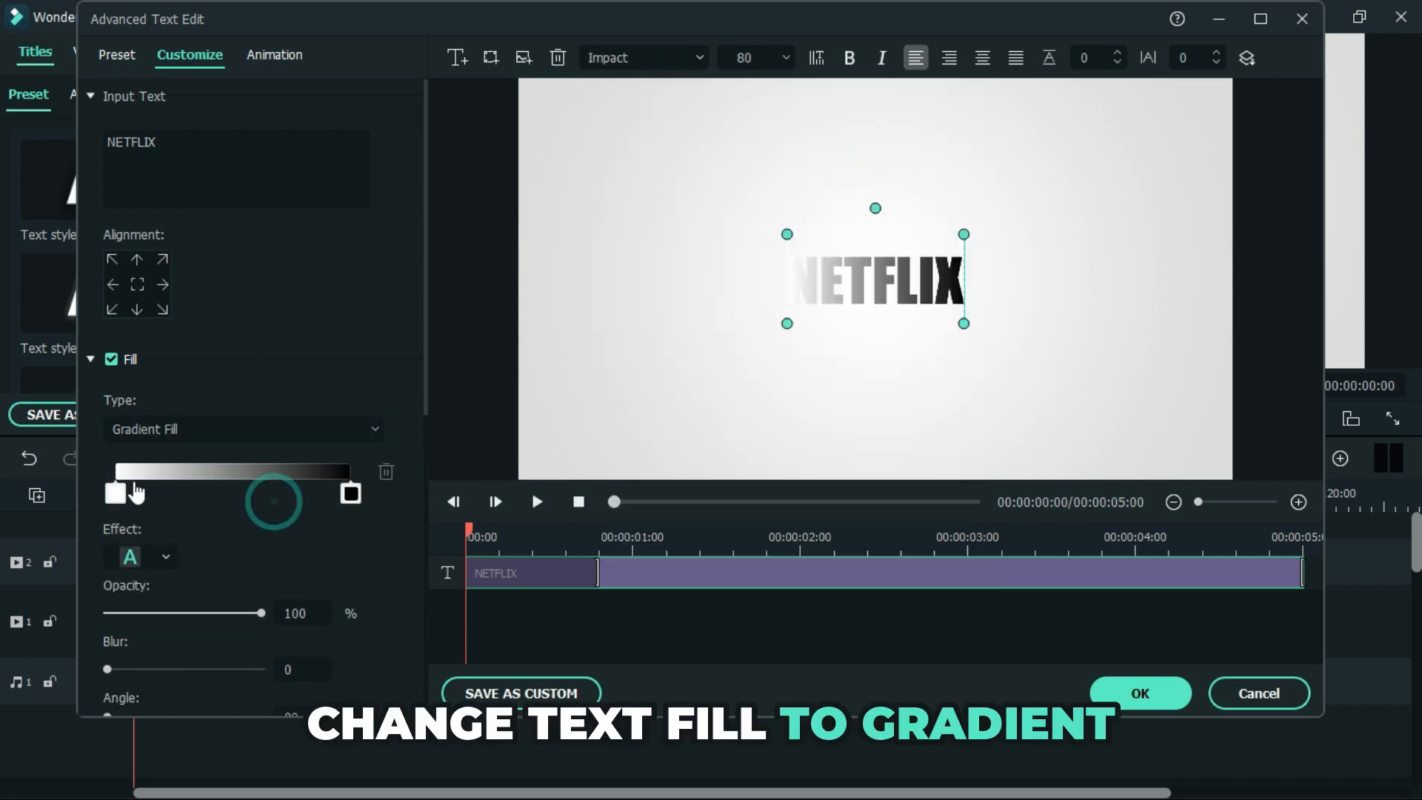
click(117, 492)
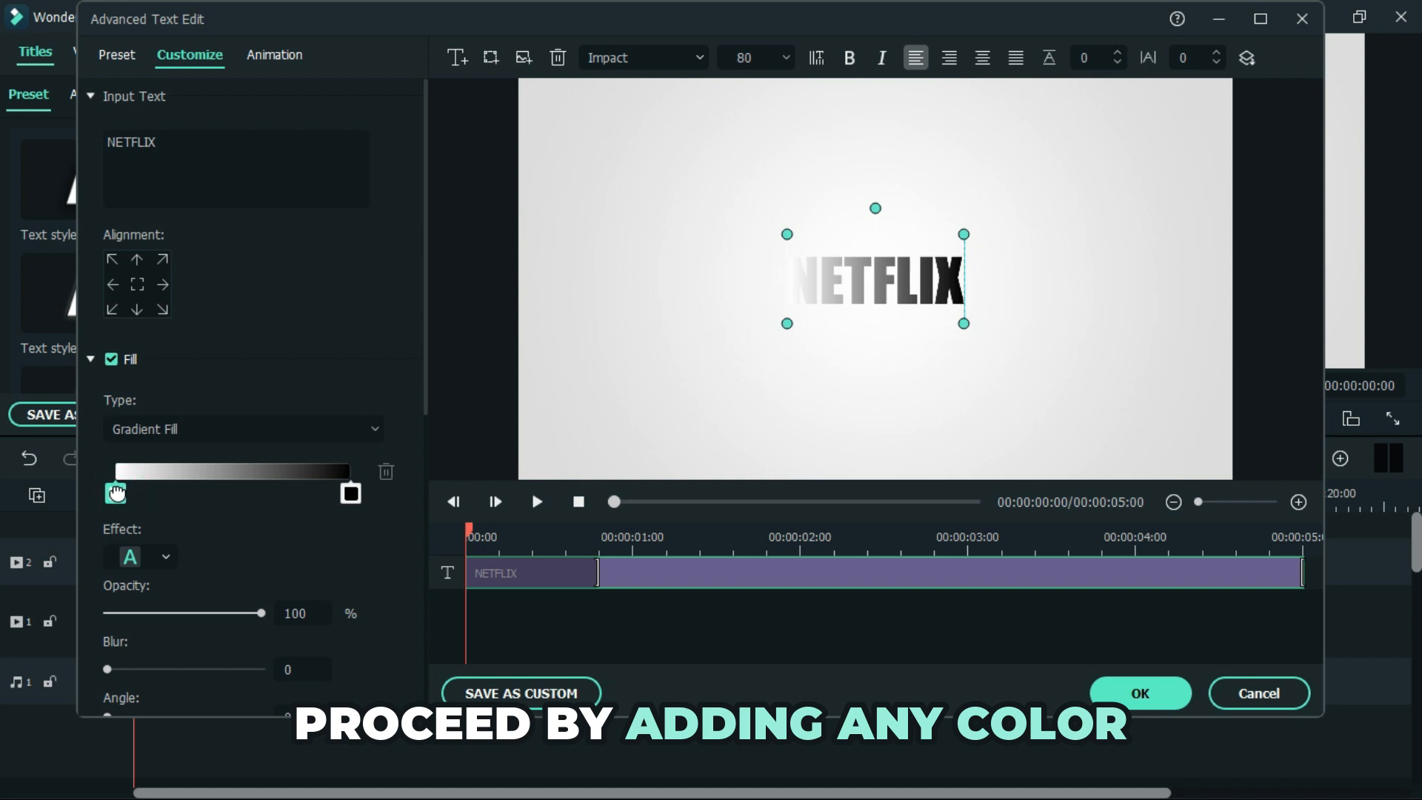
click(117, 495)
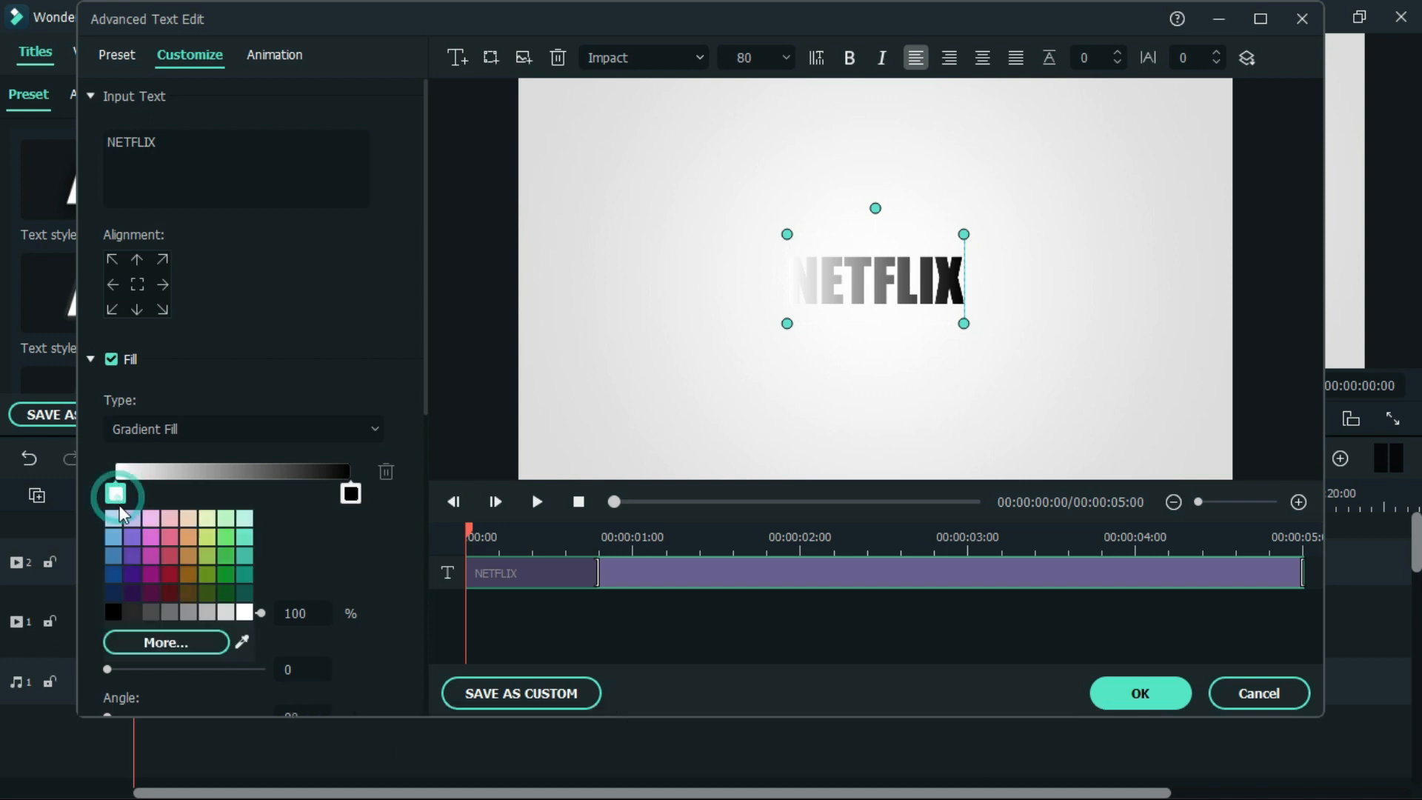
click(140, 616)
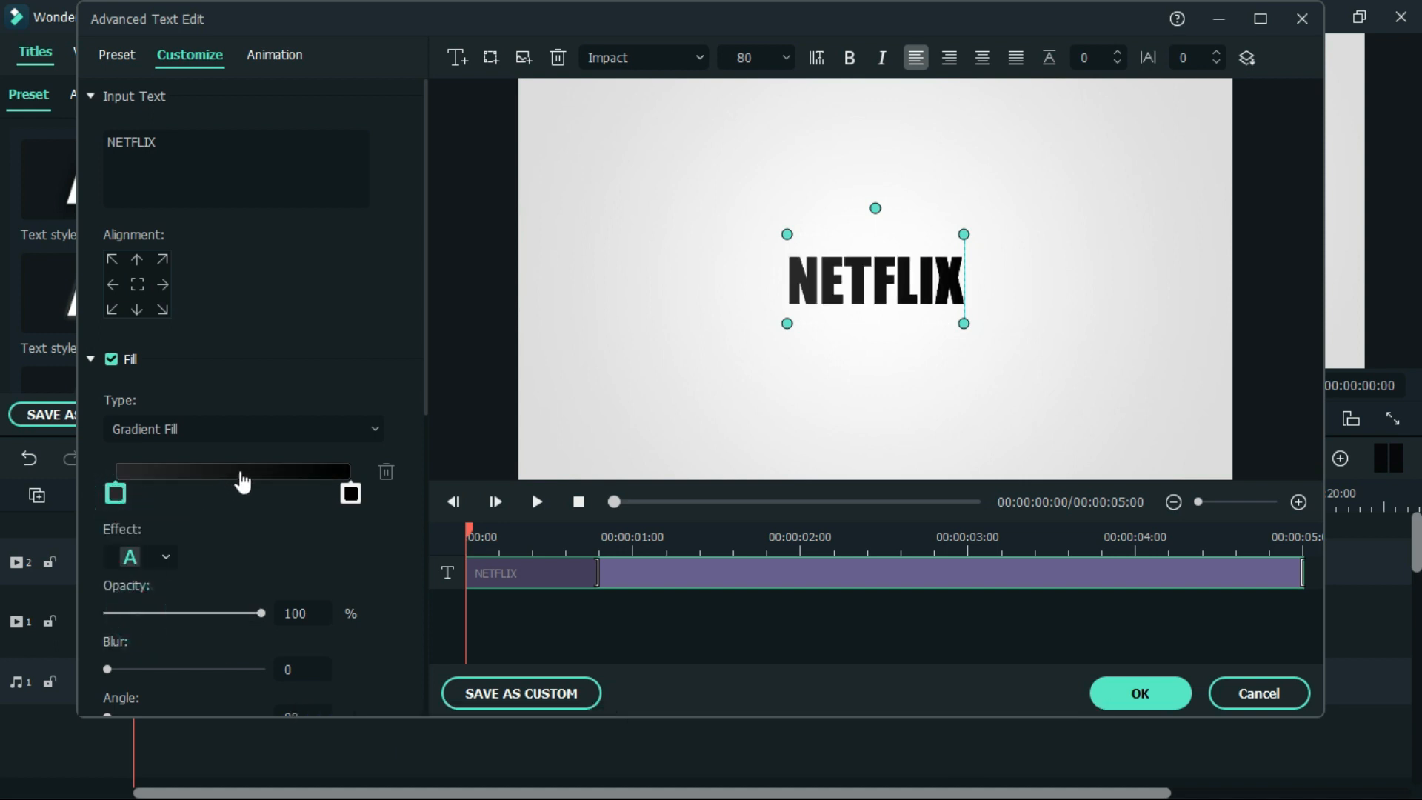
Add a stop near the middle of the text gradient, colouring it light grey and the end stop dark grey.
click(229, 485)
scroll(229, 485, down, 1)
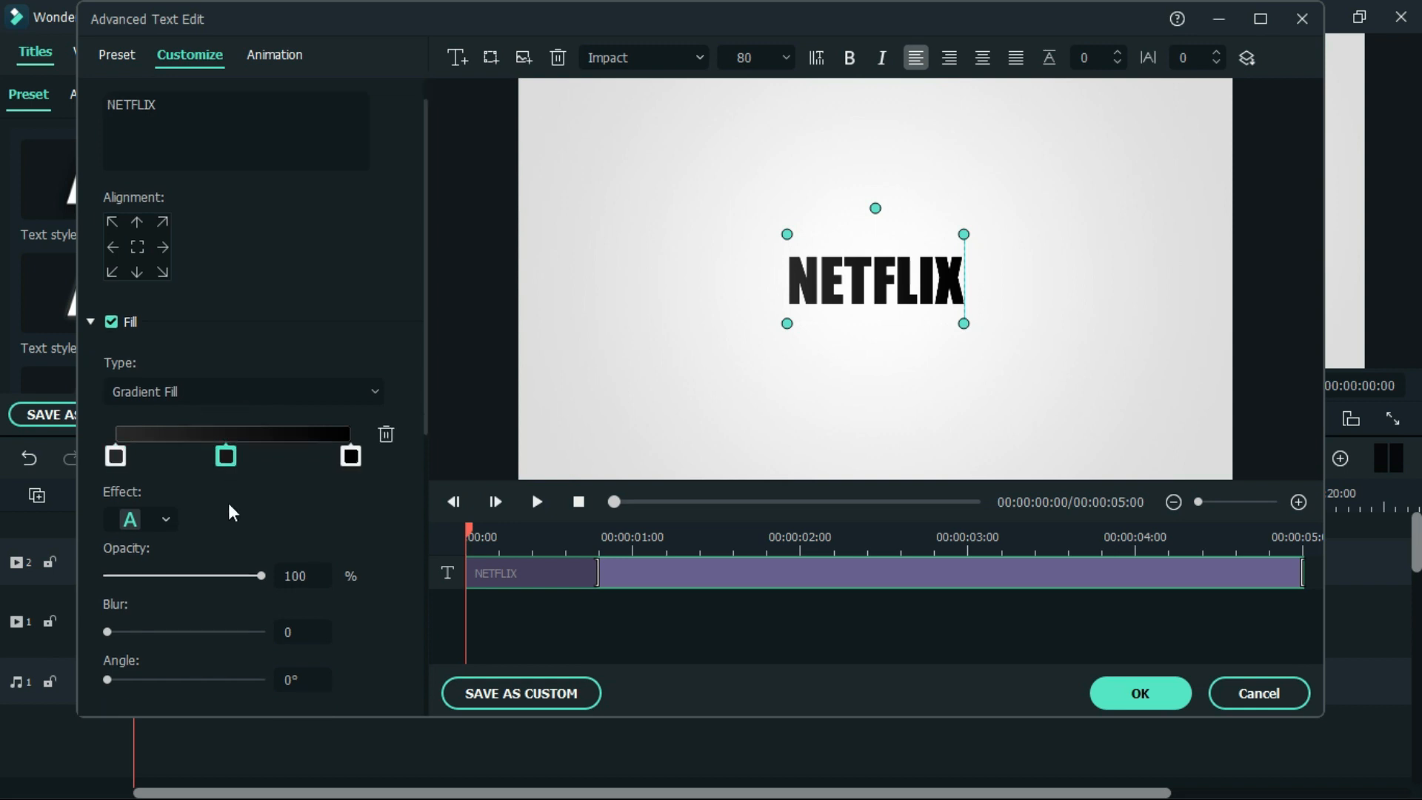
click(226, 456)
click(317, 576)
click(350, 455)
click(390, 574)
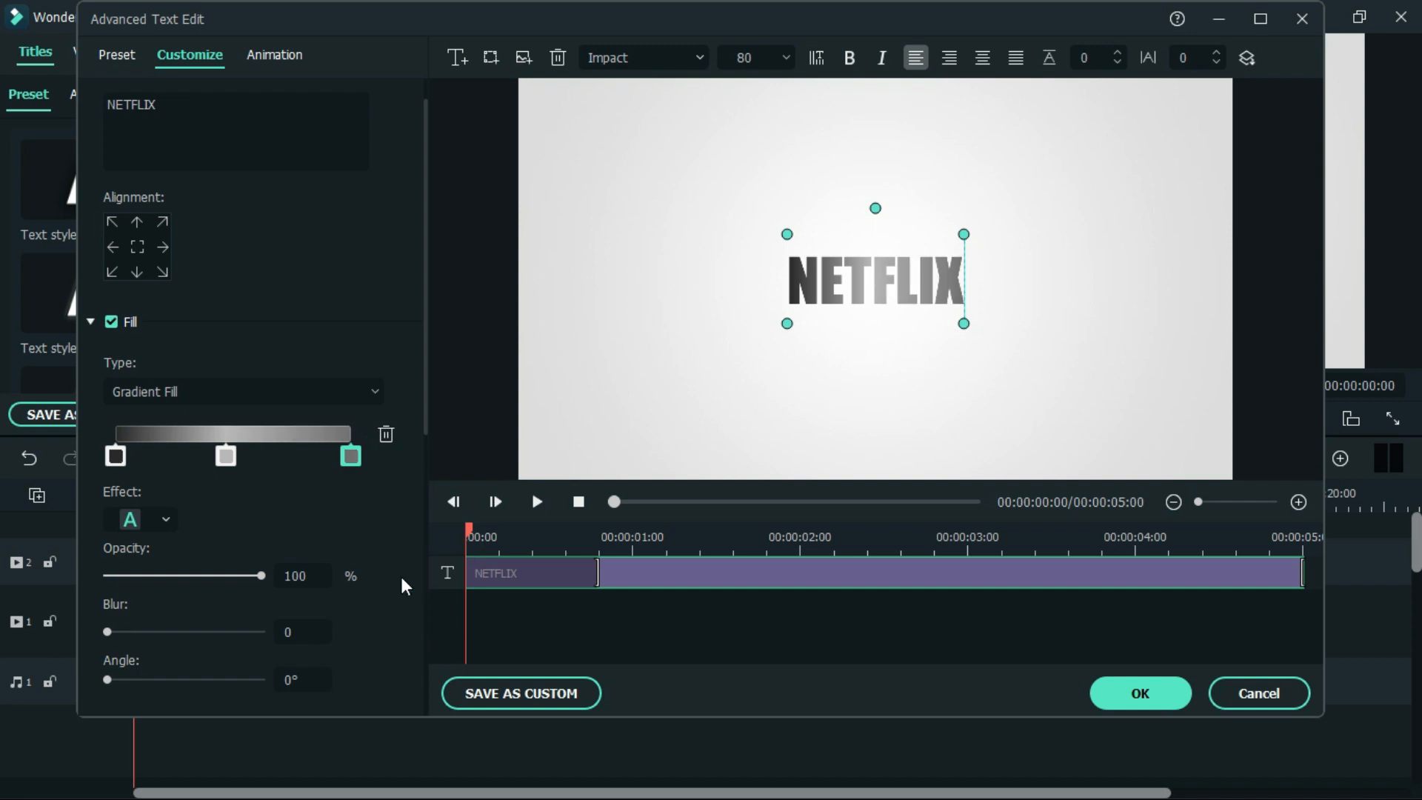
click(350, 456)
click(389, 578)
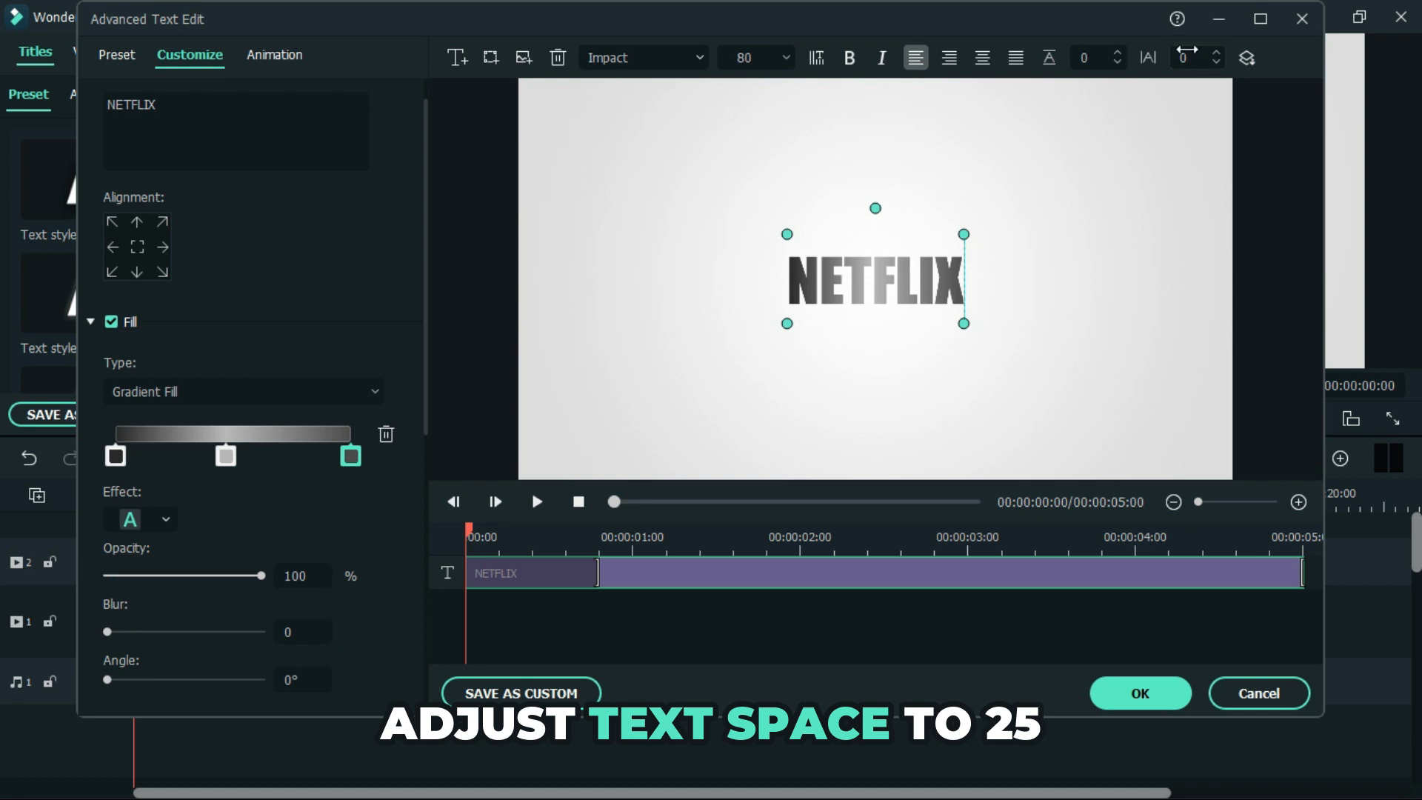
Set the NETFLIX text's letter spacing to 25 and apply the title edits.
click(1184, 58)
drag(1184, 57, 1205, 57)
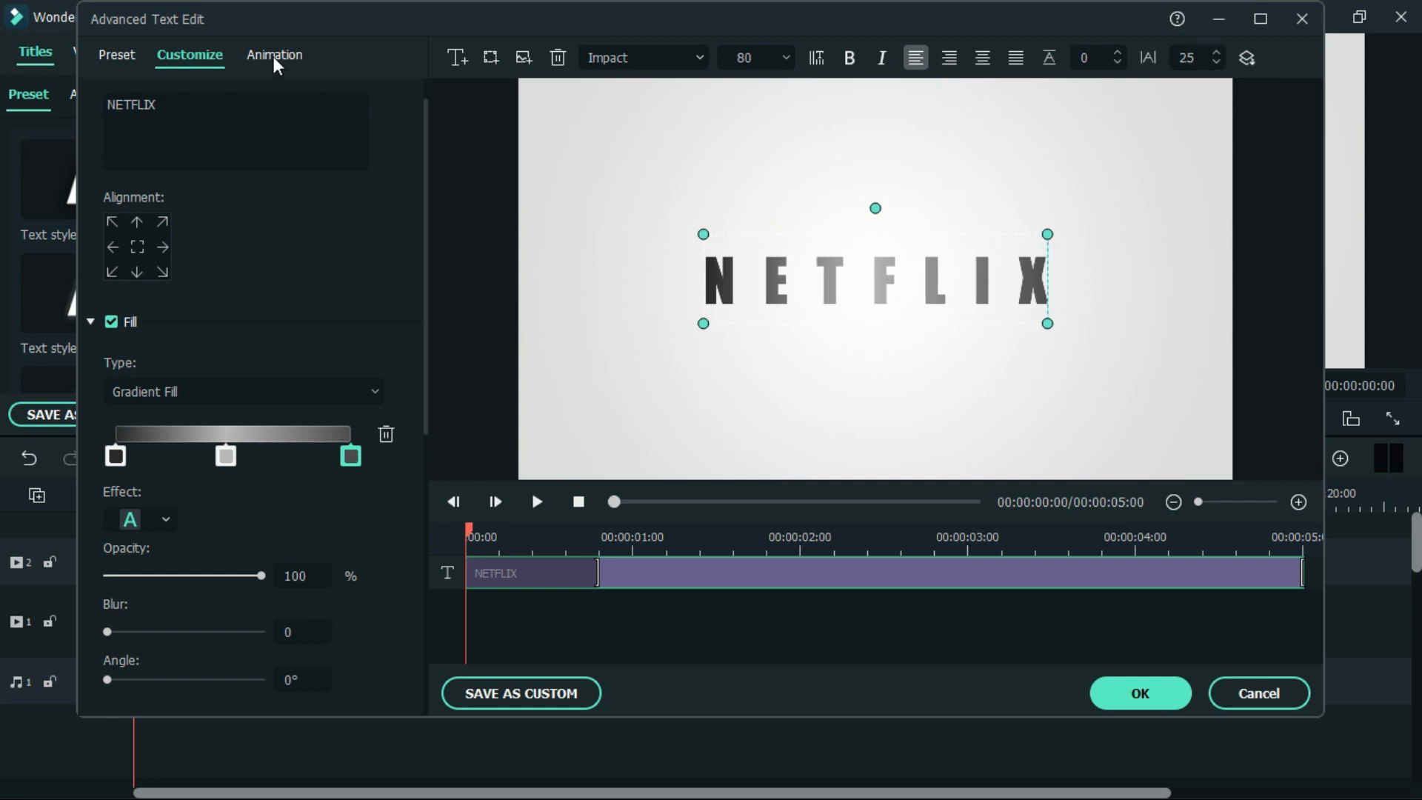
click(1162, 700)
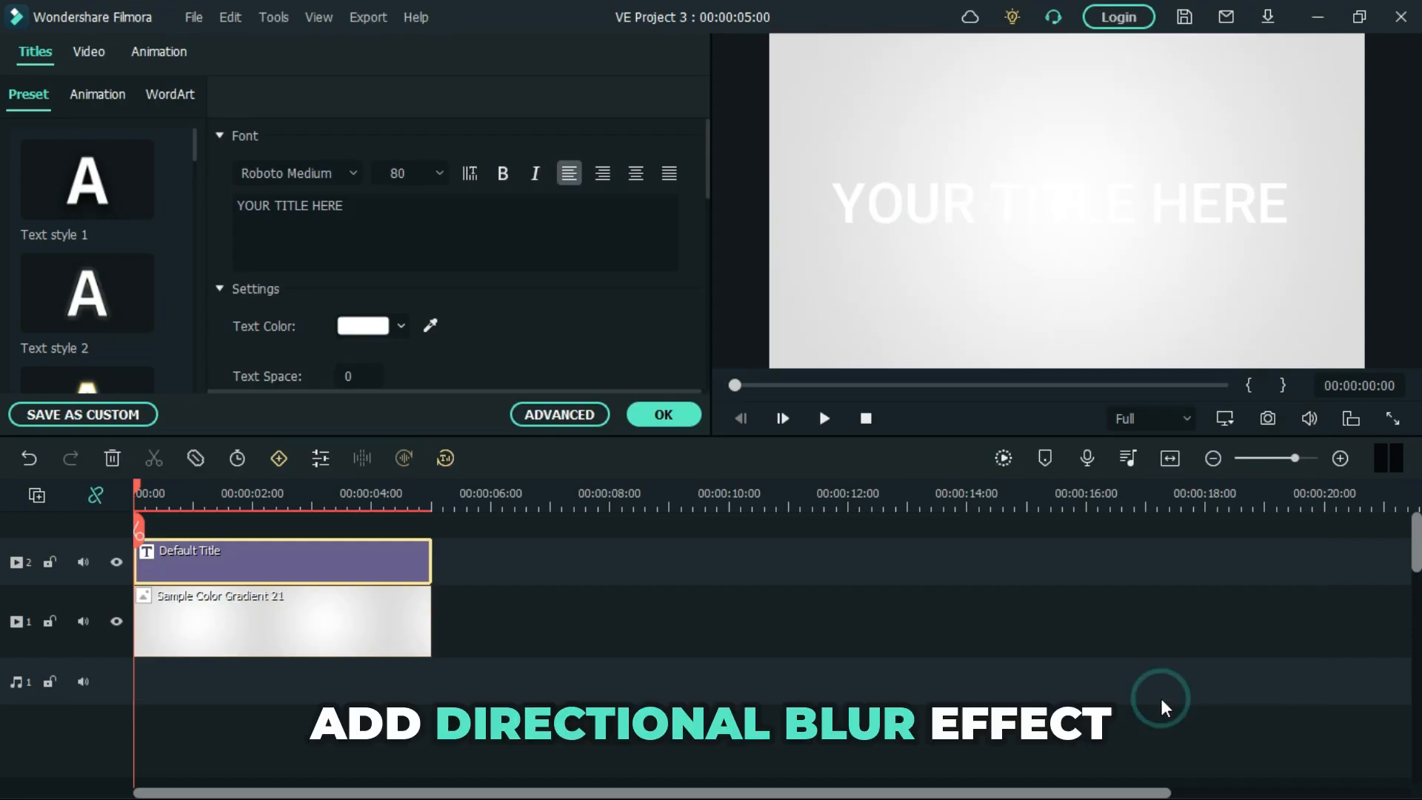
click(665, 415)
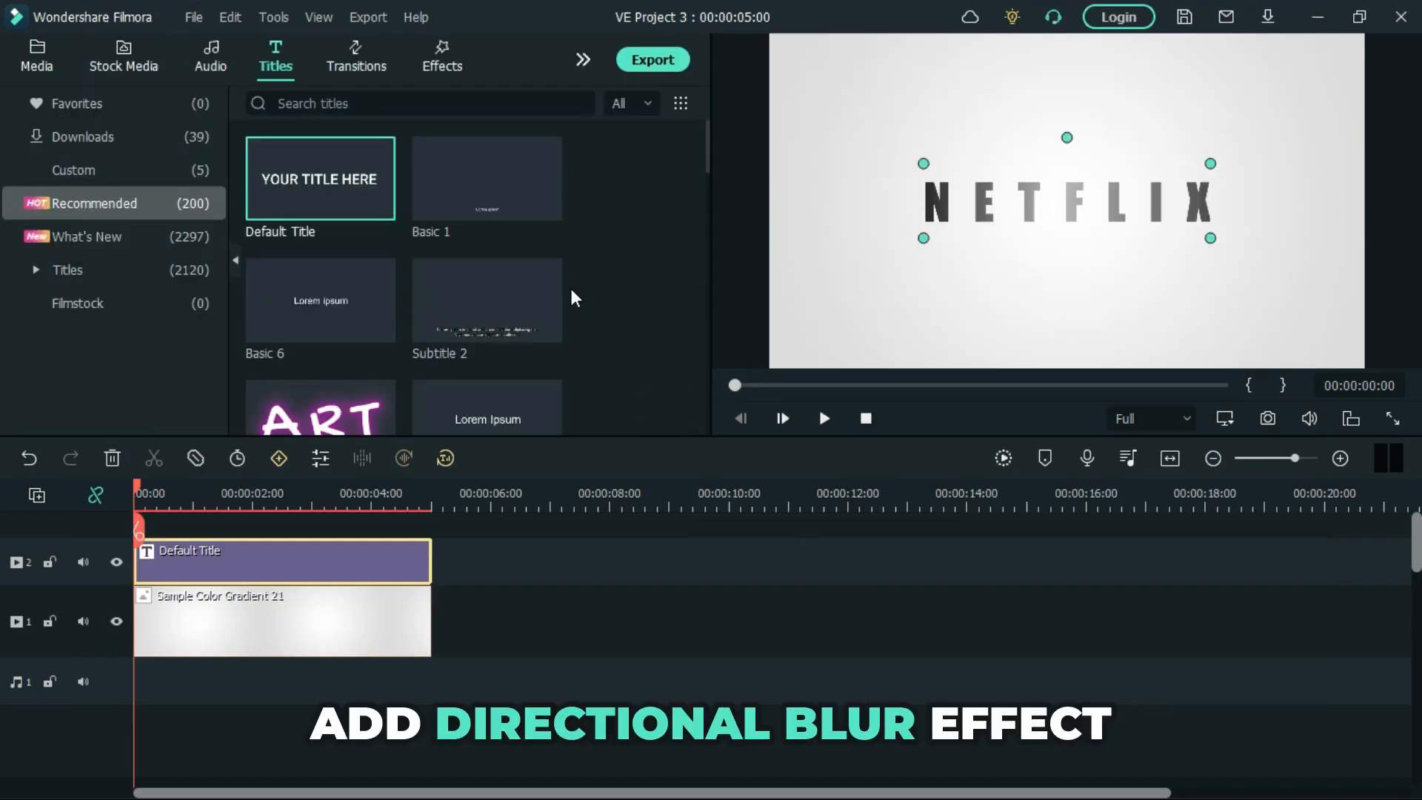
Add the Direction Blur effect on a track above the title, starting at 00:00:00:10.
click(440, 45)
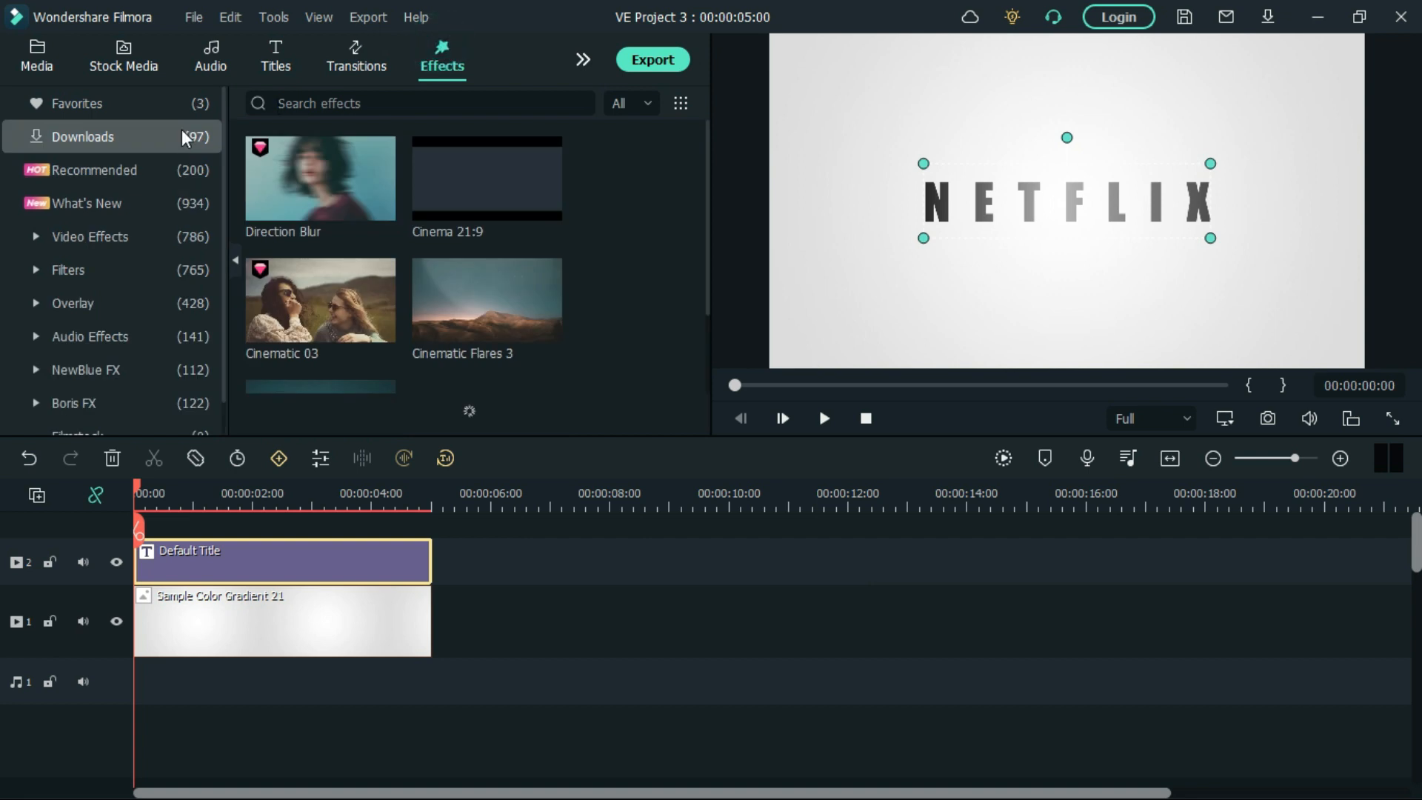
click(320, 111)
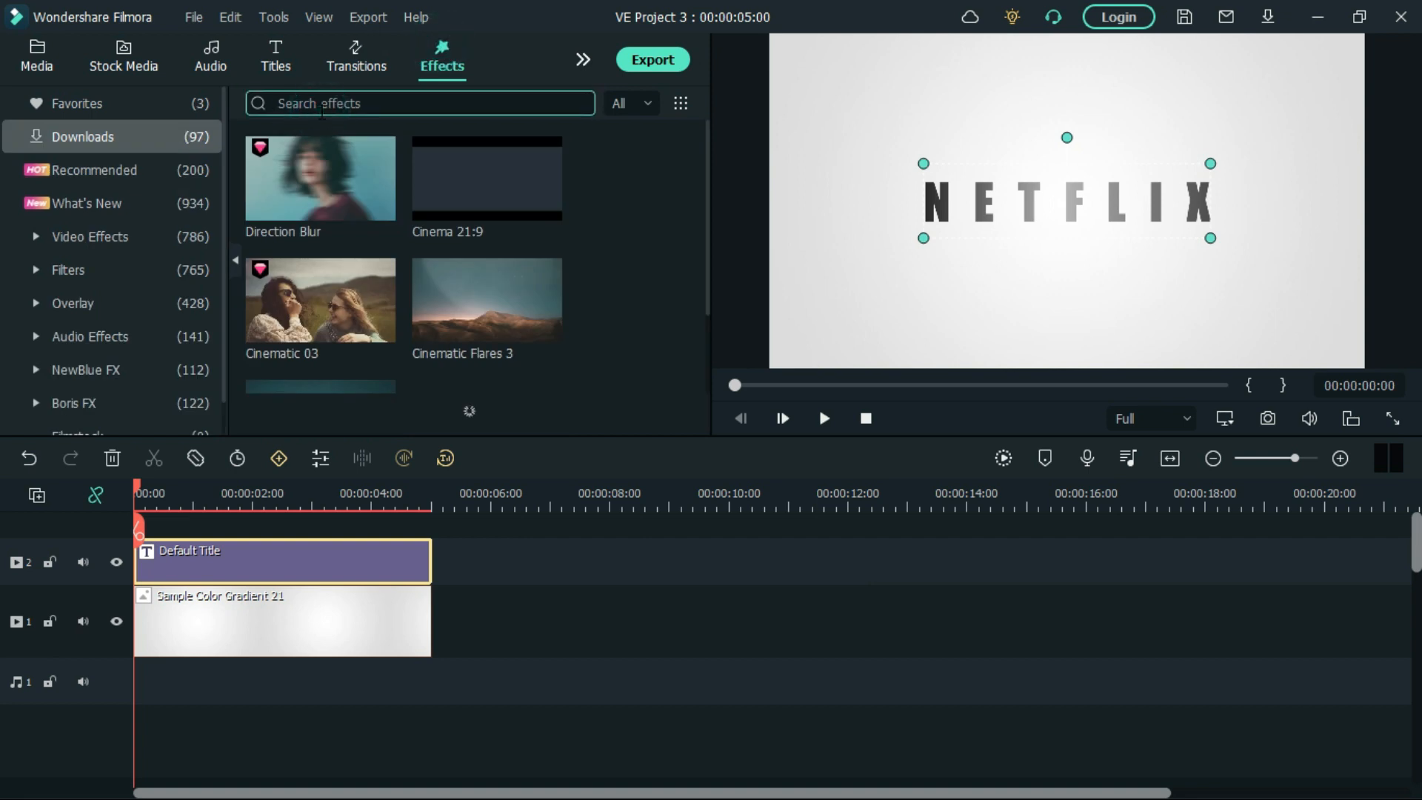
drag(326, 180, 157, 566)
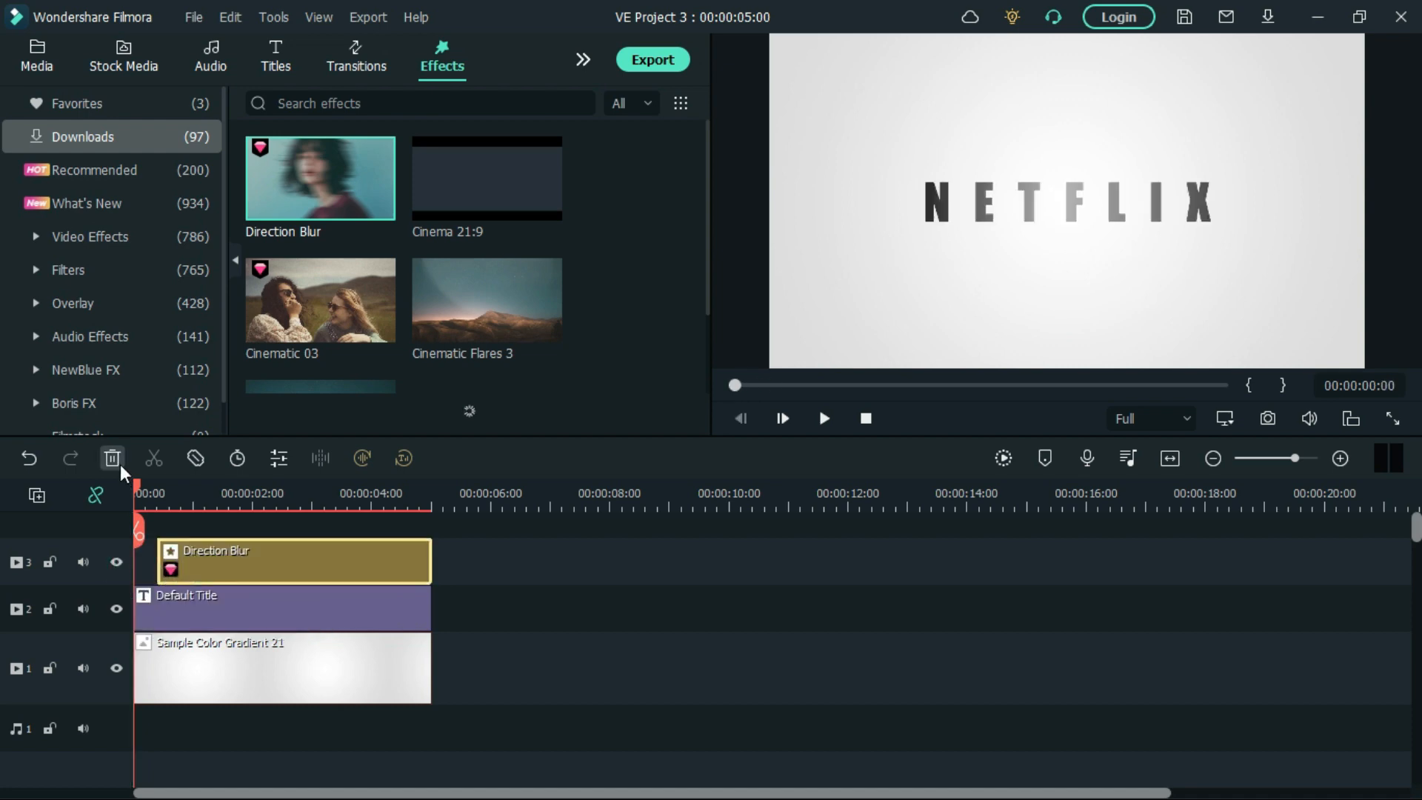
Set the Direction Blur clip's blur direction to 90° and its blur length to 30.
drag(138, 480, 182, 492)
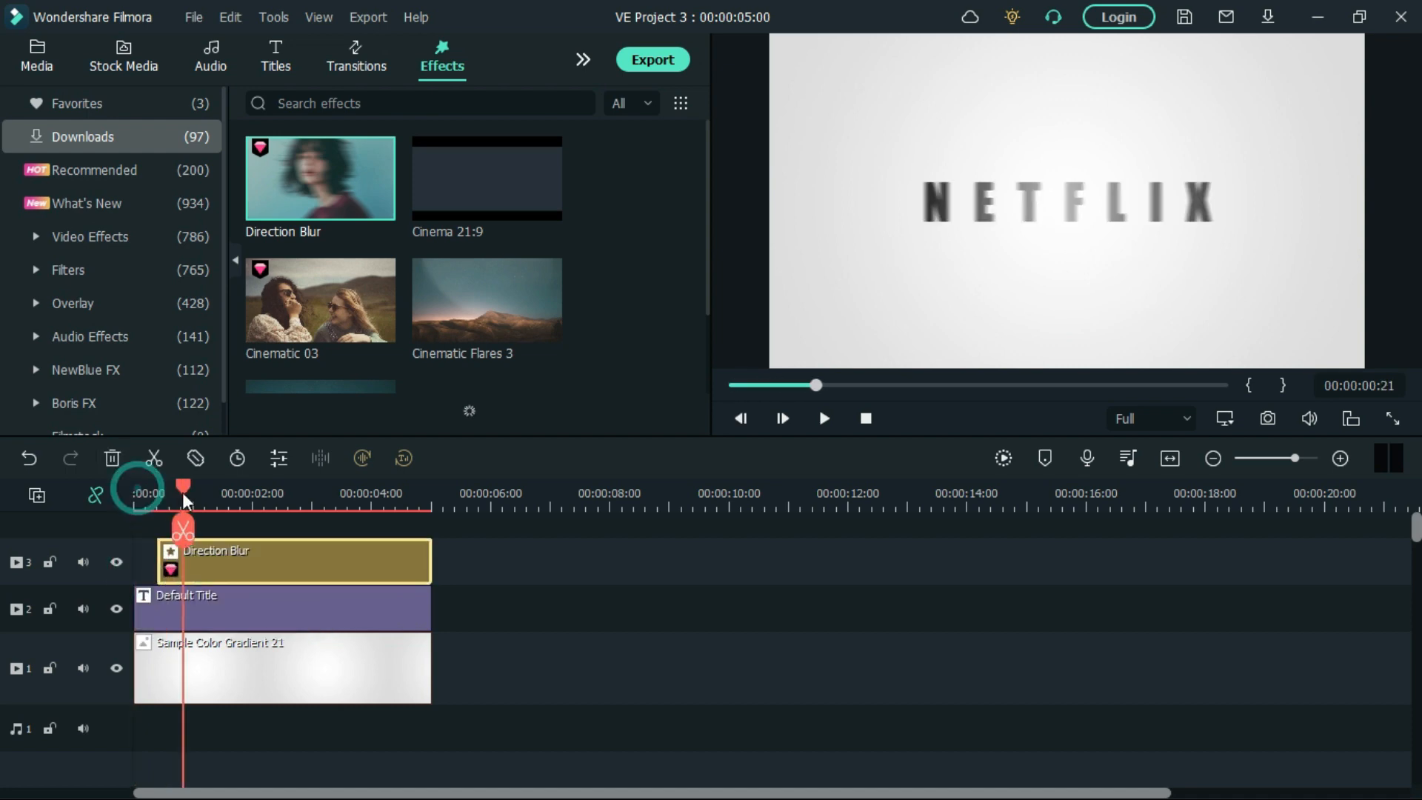
right_click(240, 550)
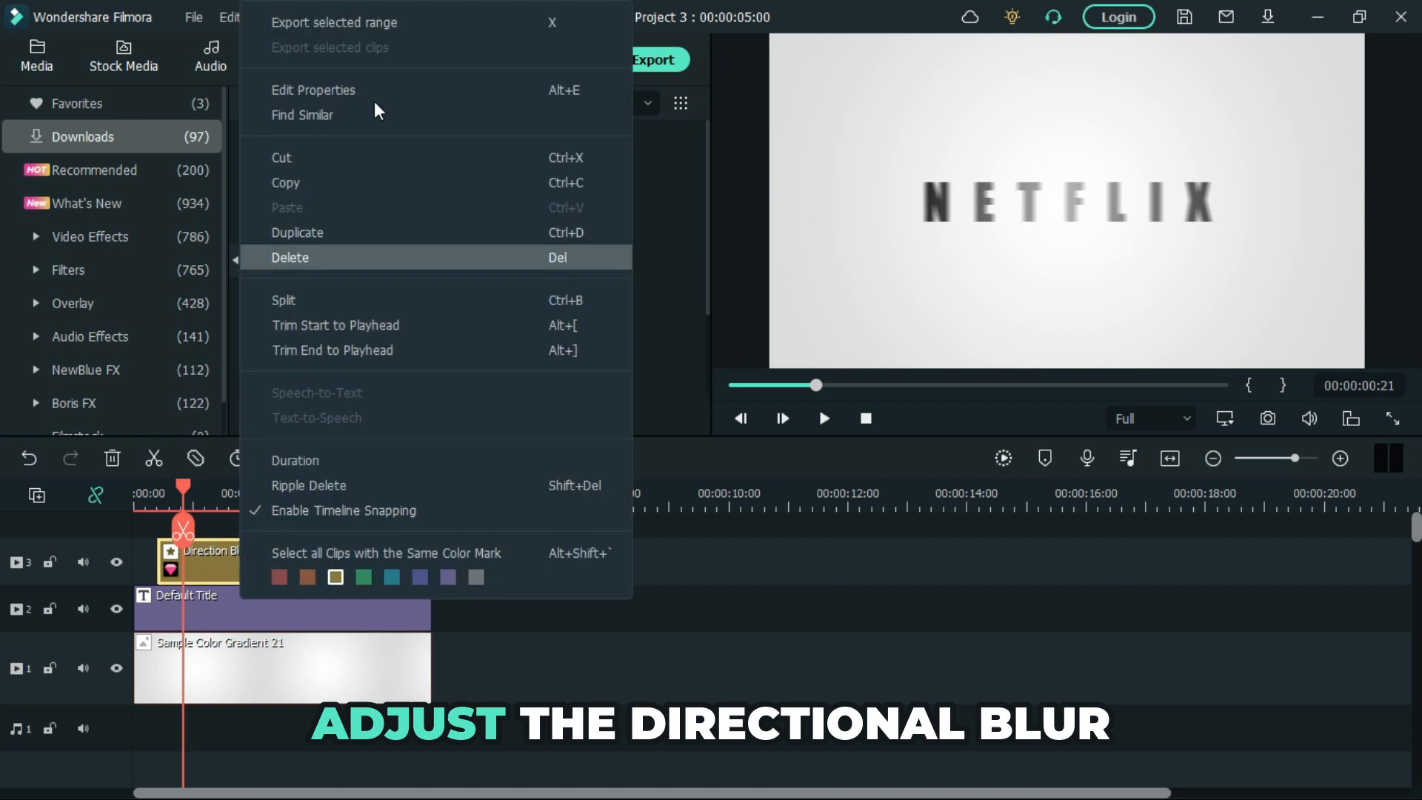
click(410, 87)
click(335, 160)
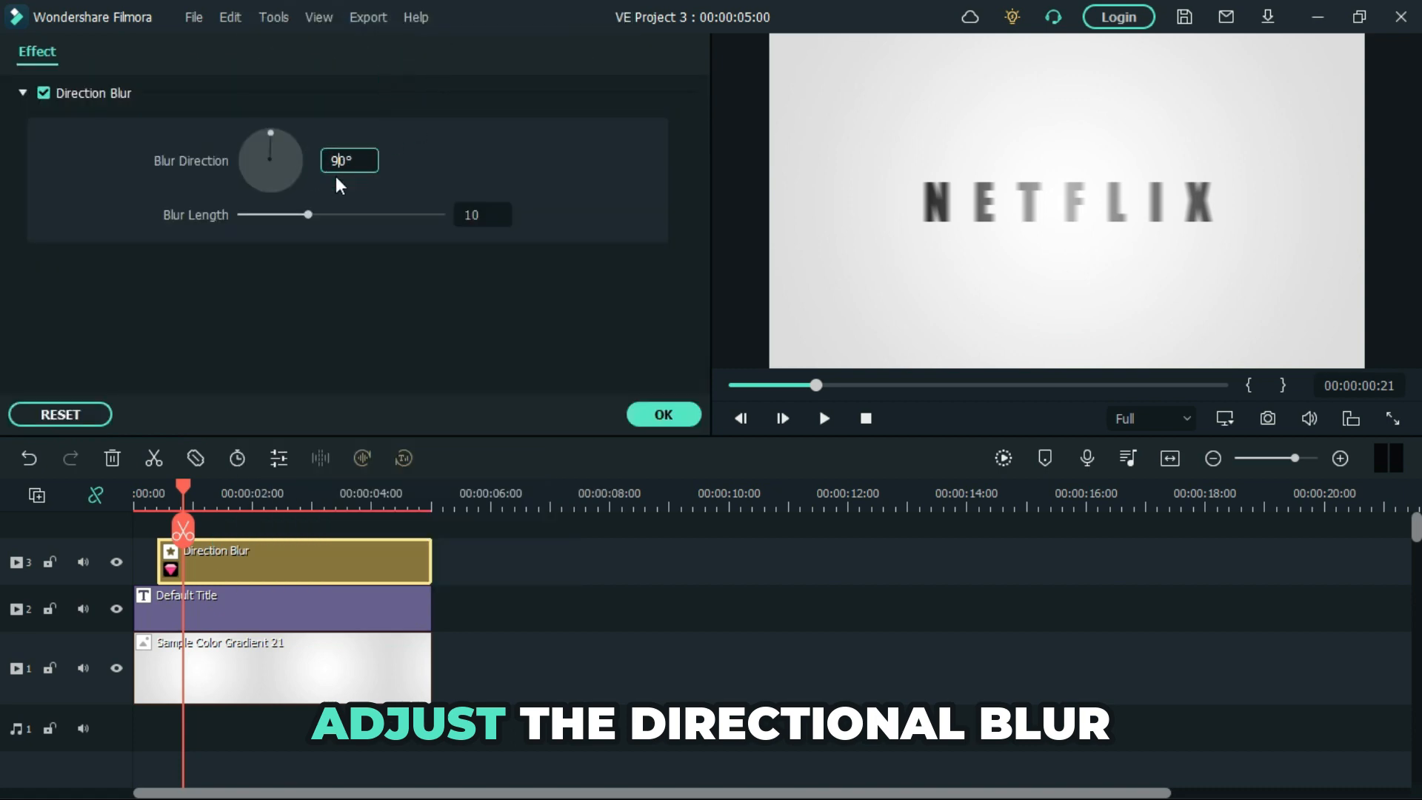
key(Return)
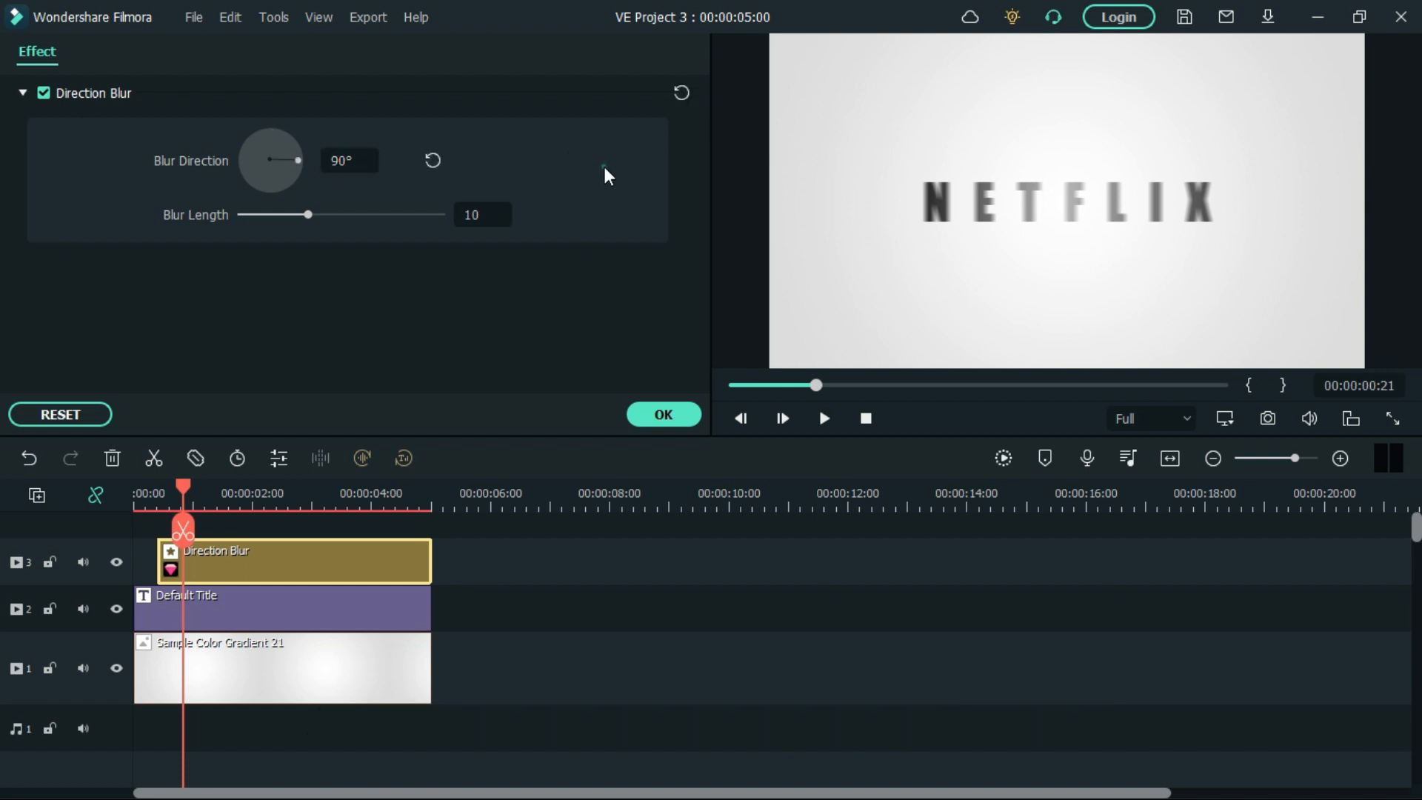
click(474, 216)
text(3)
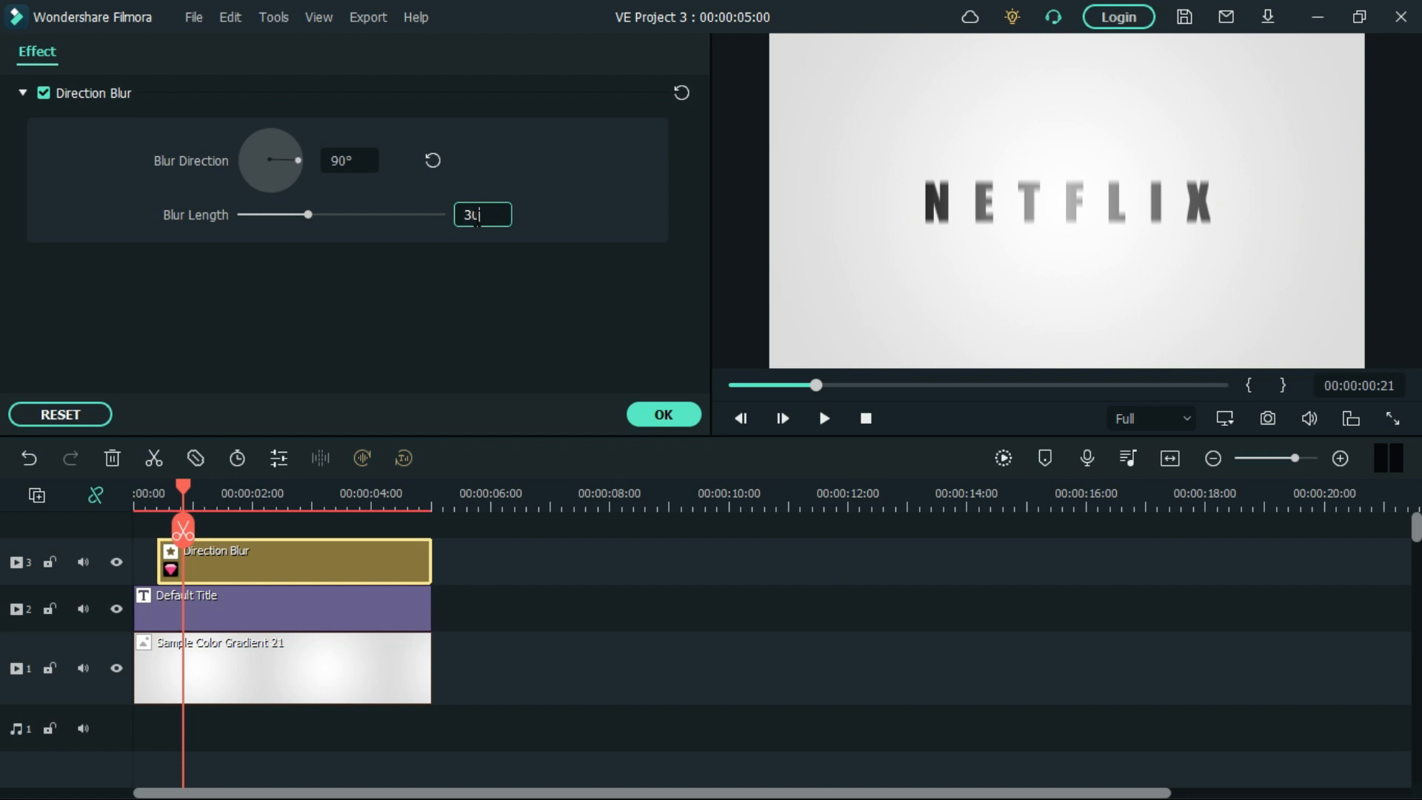
click(506, 286)
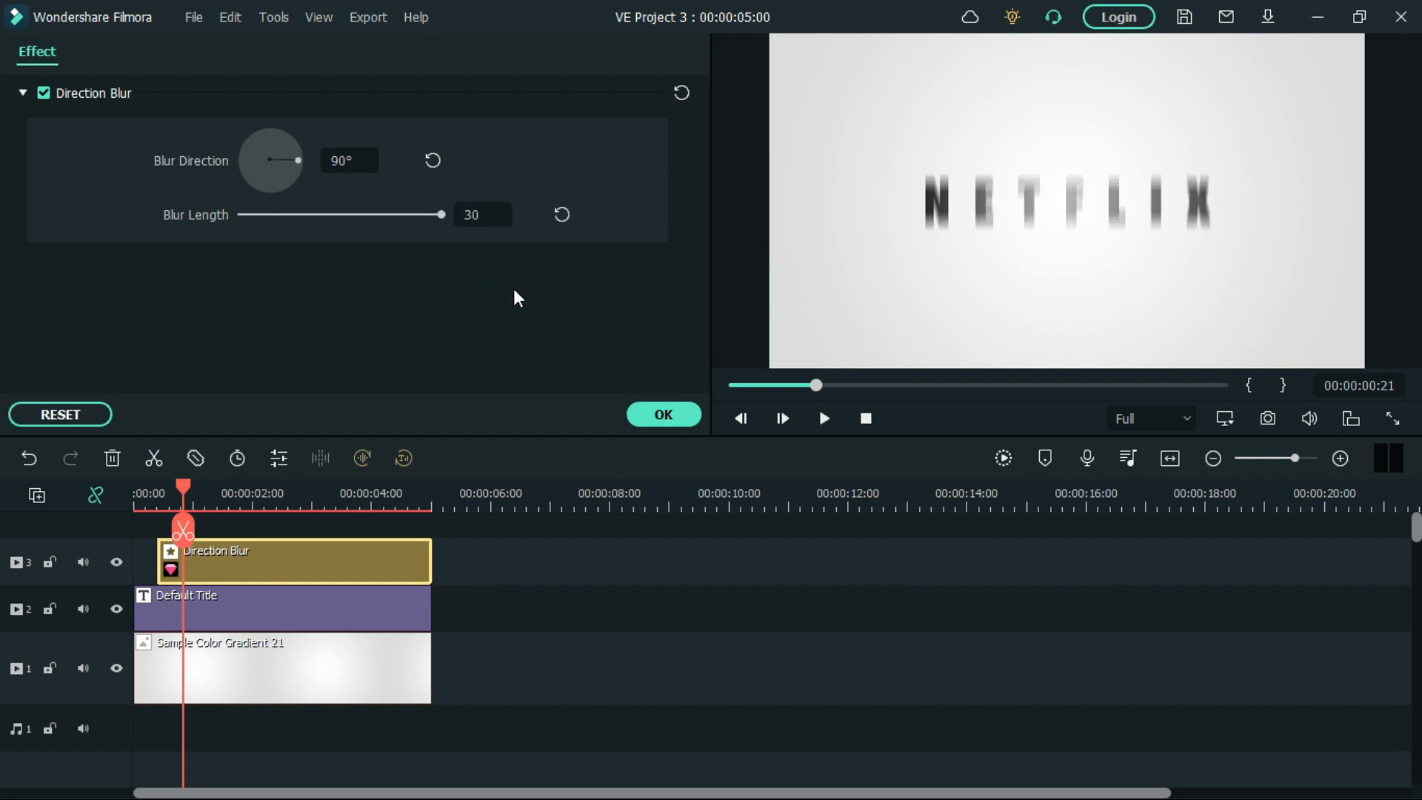
click(669, 414)
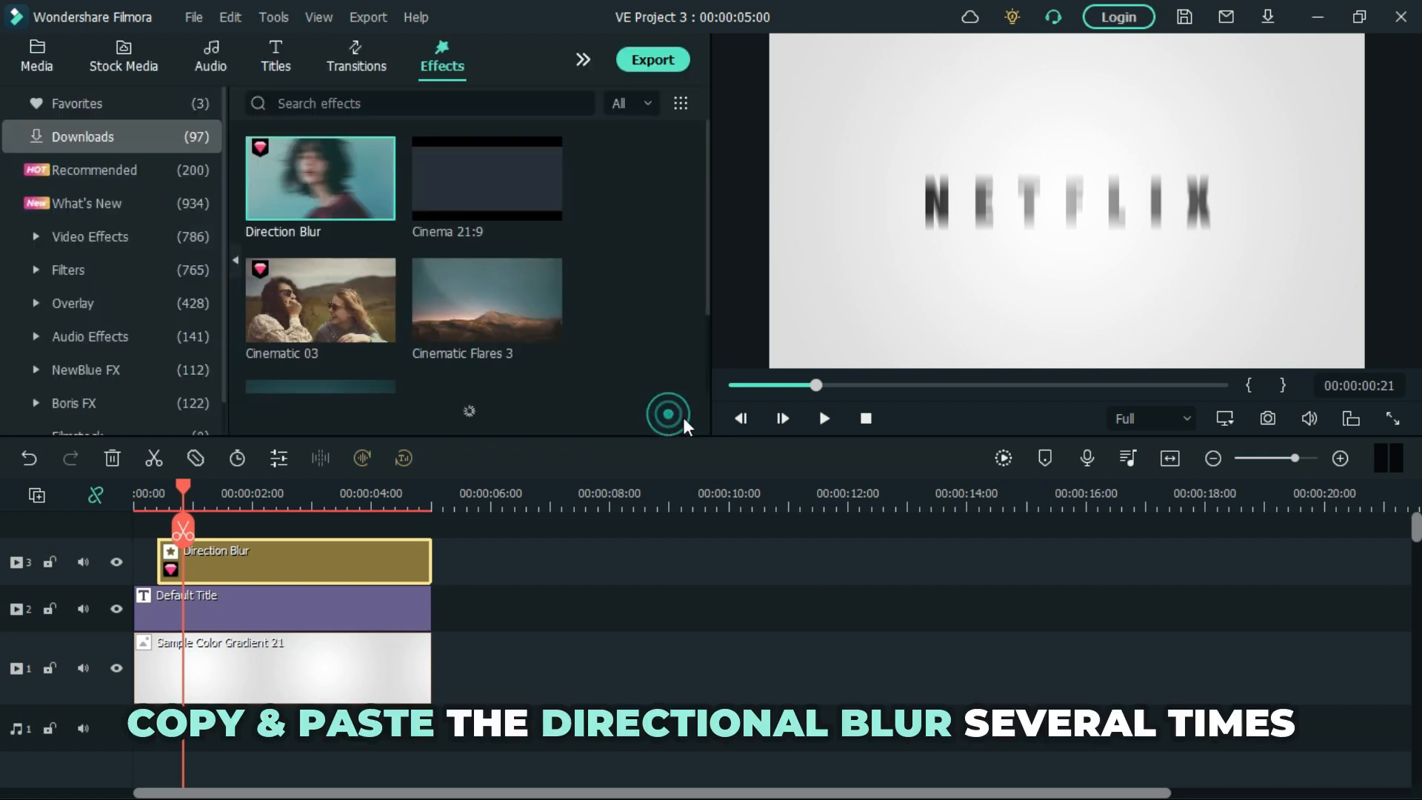
Copy the Direction Blur clip and paste it on a new track above, starting at 00:00:00:12.
click(1342, 459)
click(1341, 458)
click(1341, 458)
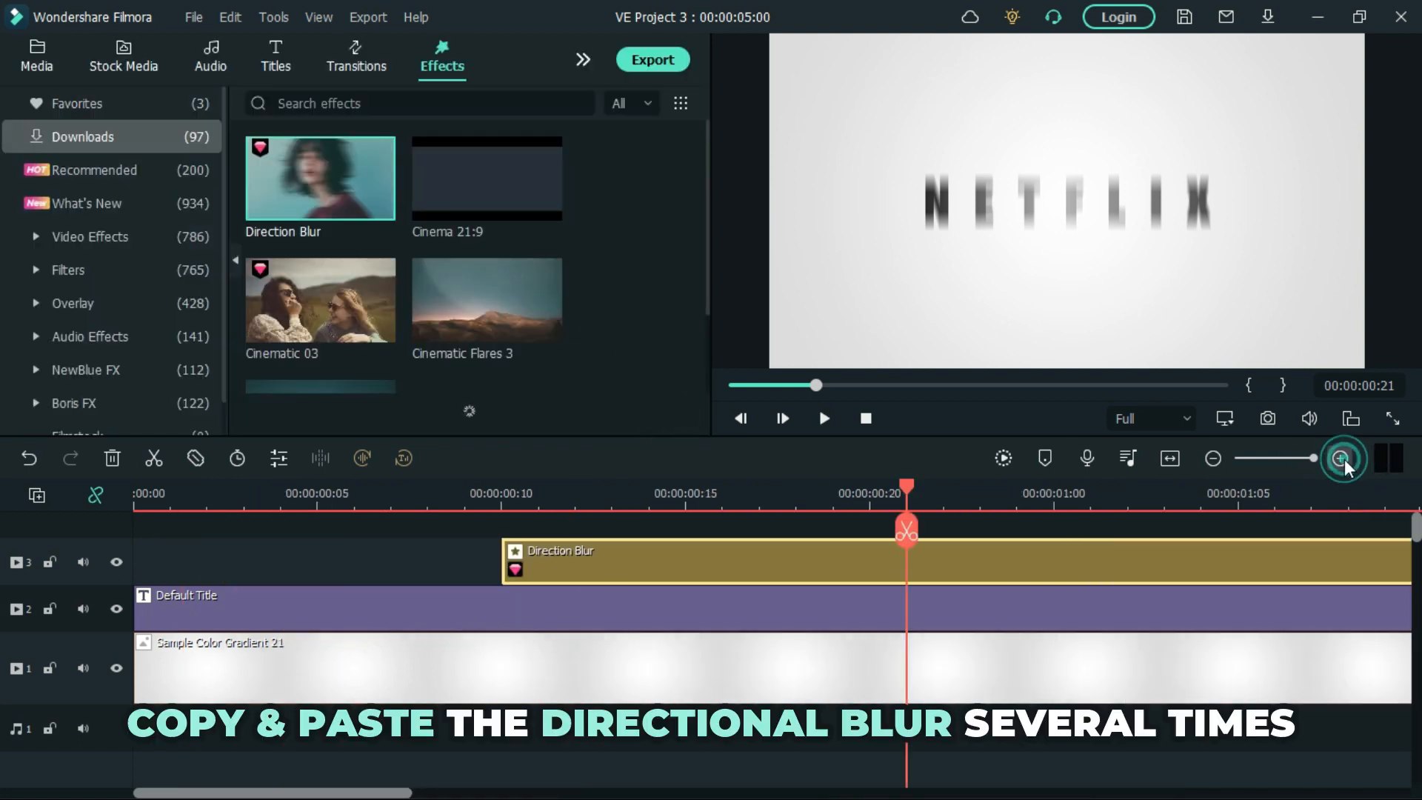
click(903, 492)
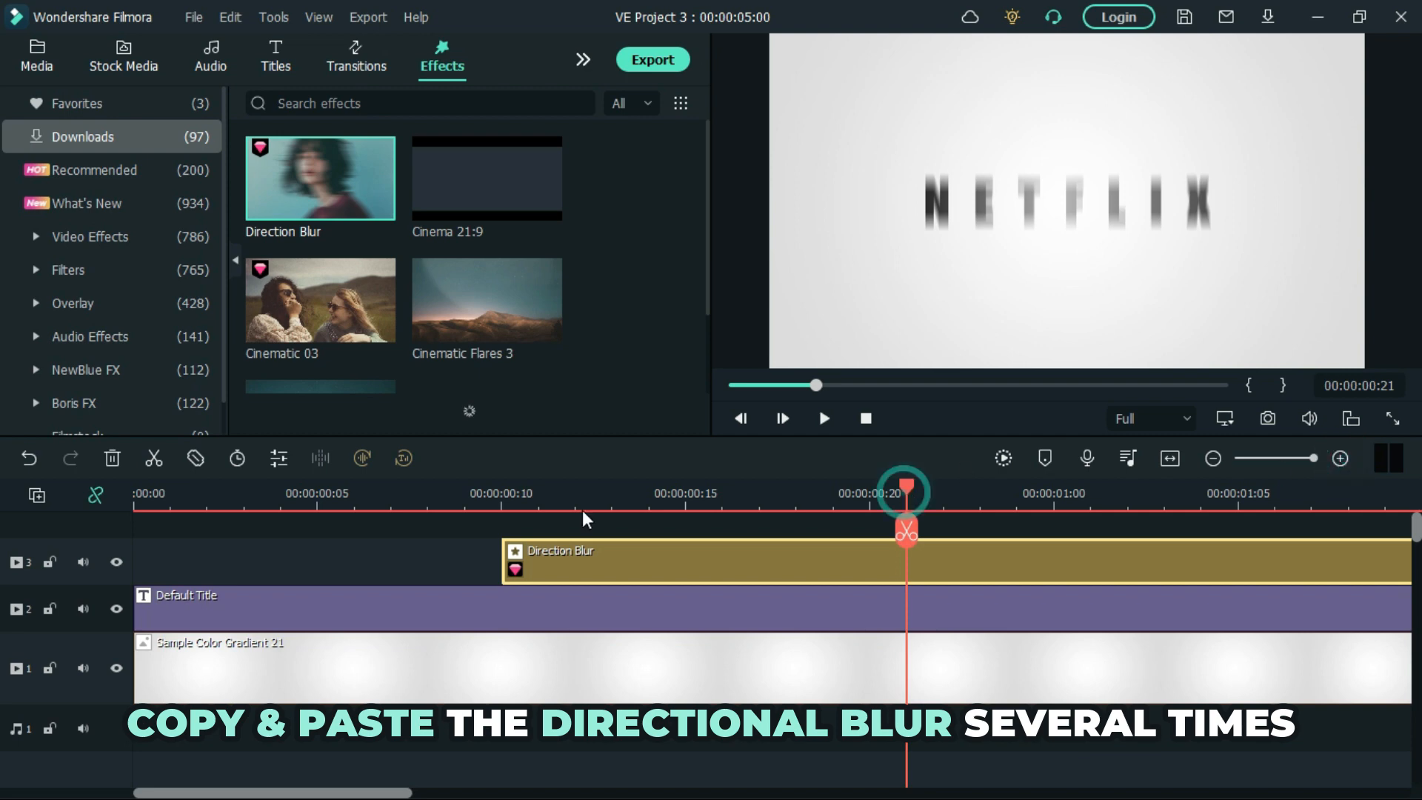
click(575, 510)
right_click(608, 555)
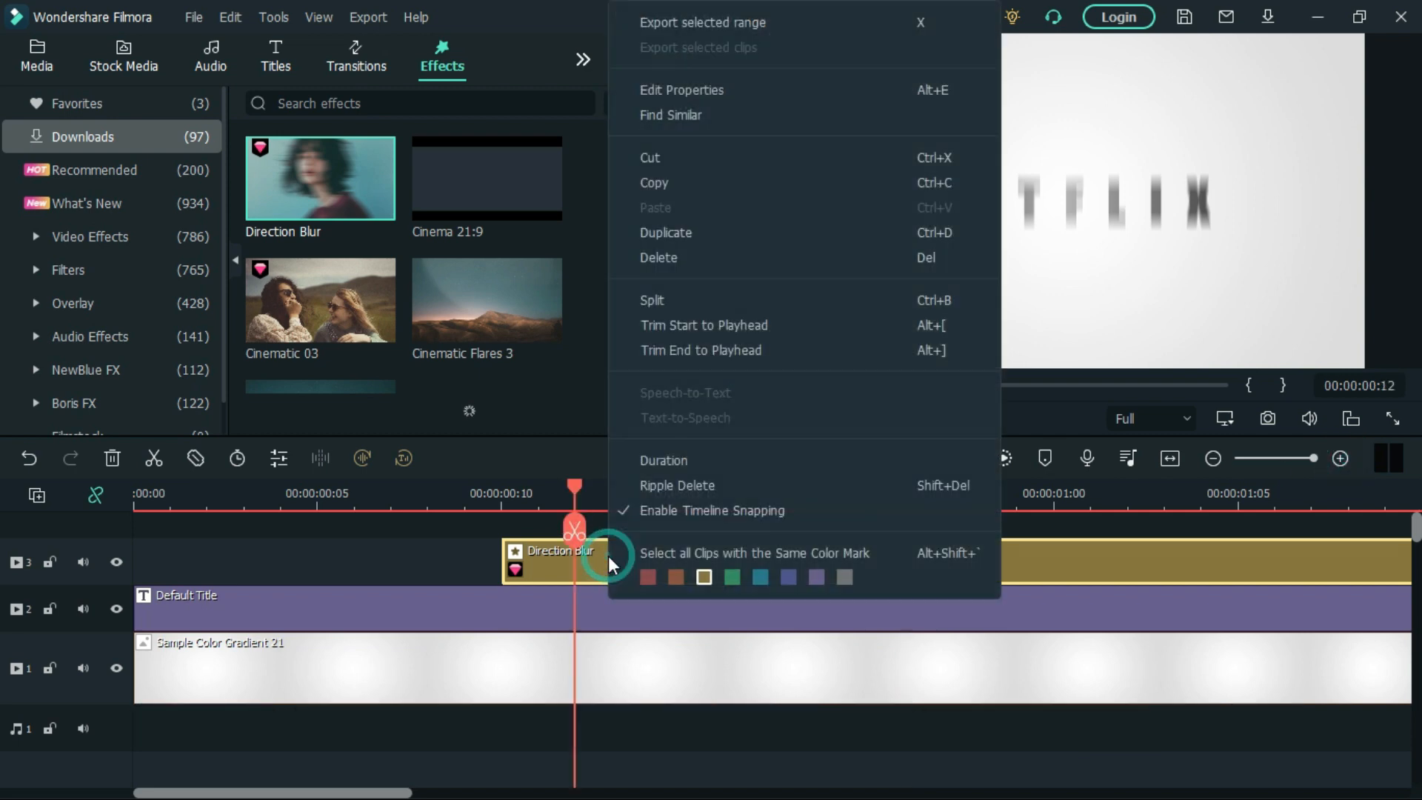
click(684, 184)
click(121, 522)
key(ctrl+v)
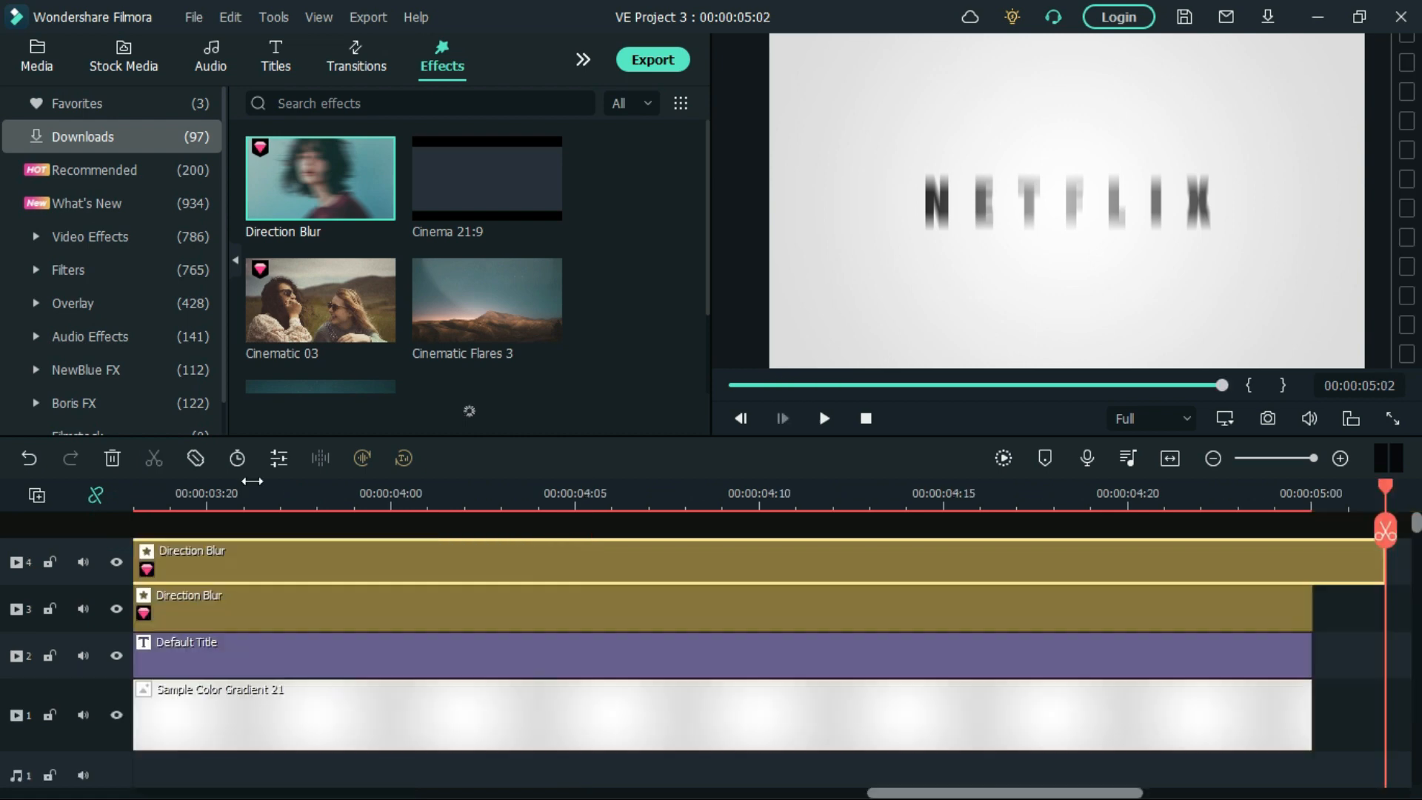
Paste a second copy of the Direction Blur clip on a new top track, starting at 00:00:00:14.
click(810, 385)
drag(554, 793, 468, 792)
drag(533, 486, 349, 488)
key(ctrl+v)
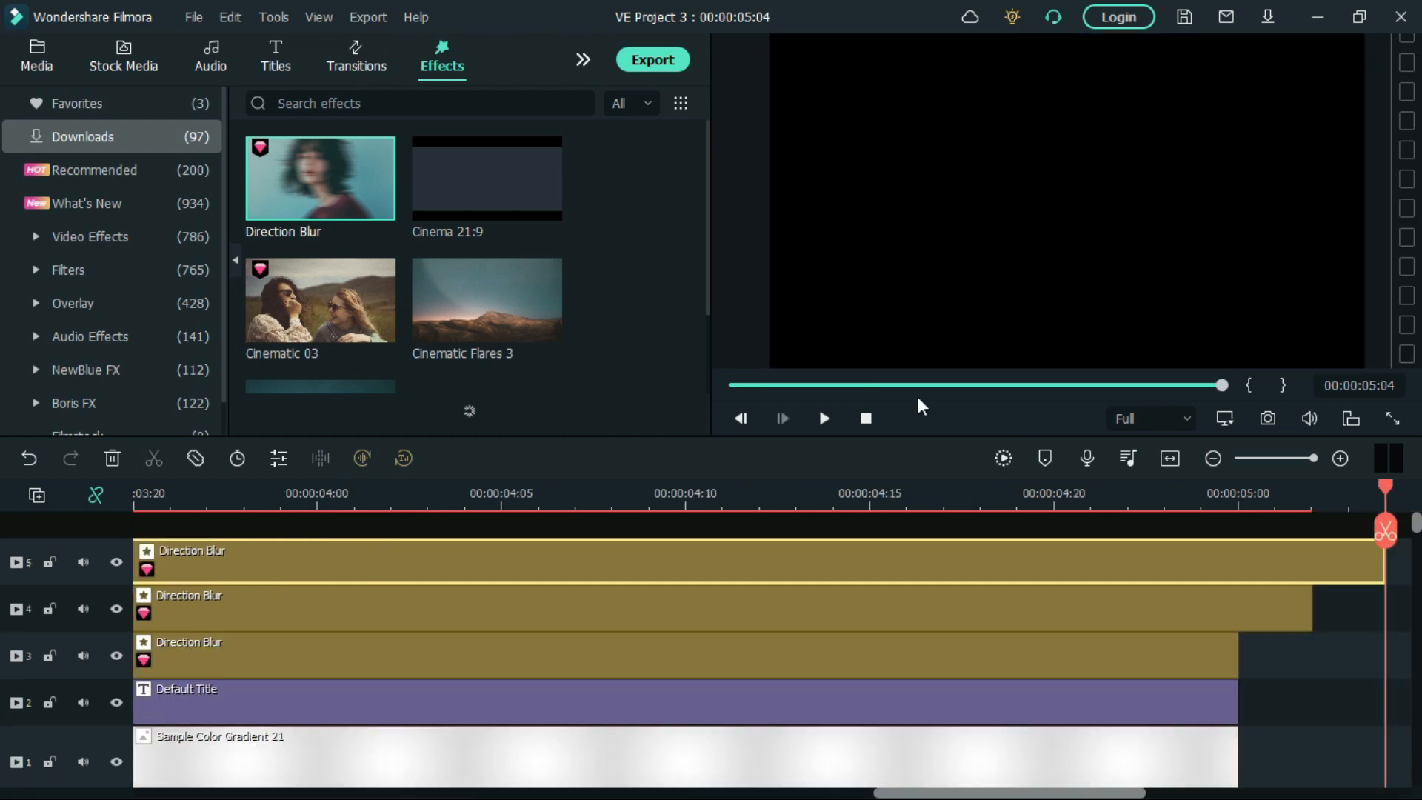
Paste a third copy of the Direction Blur clip on a new top track, starting at 00:00:00:16.
click(778, 384)
drag(136, 486, 322, 497)
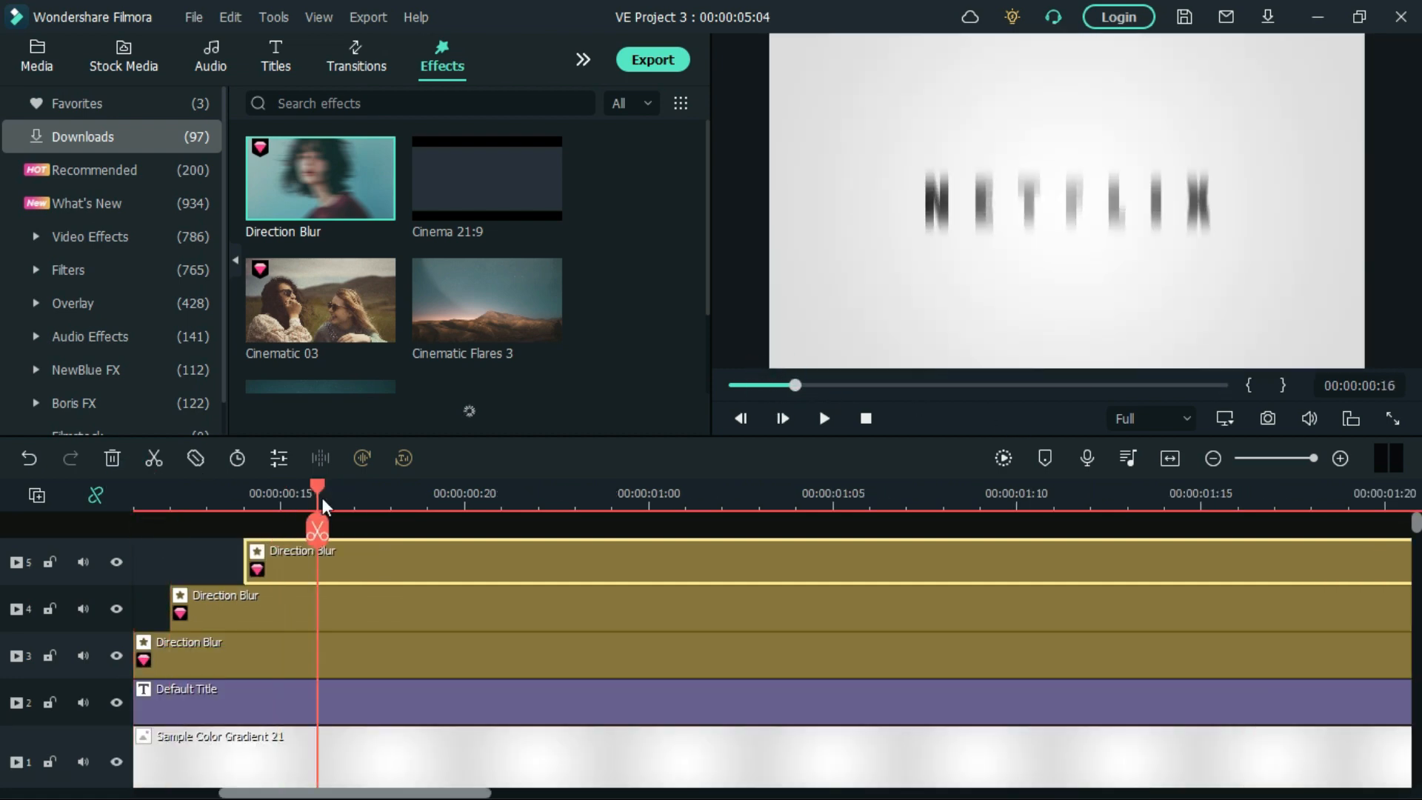
key(ctrl+v)
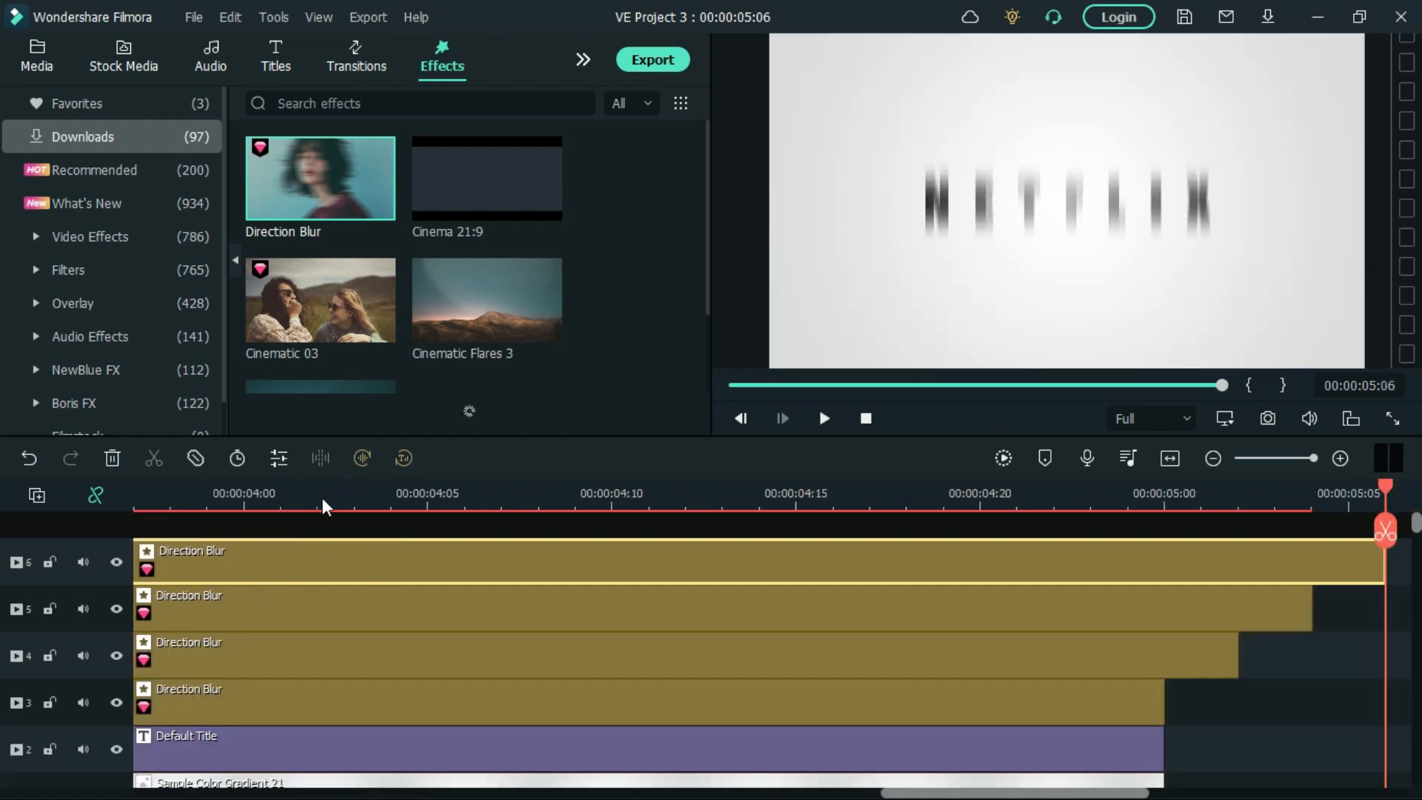
Paste a fourth copy of the Direction Blur clip on a new top track, starting at 00:00:00:18.
click(800, 384)
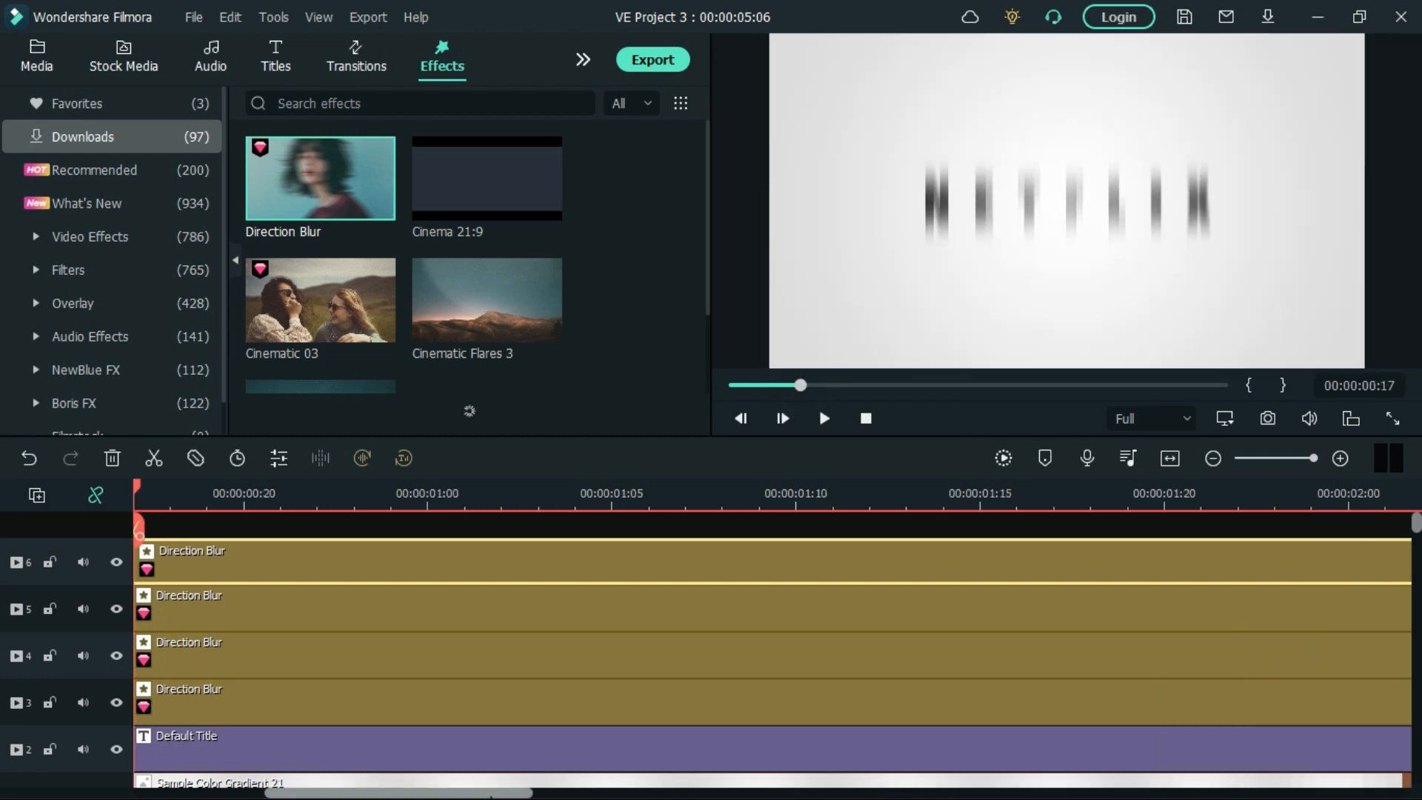
drag(489, 793, 433, 793)
drag(391, 485, 428, 490)
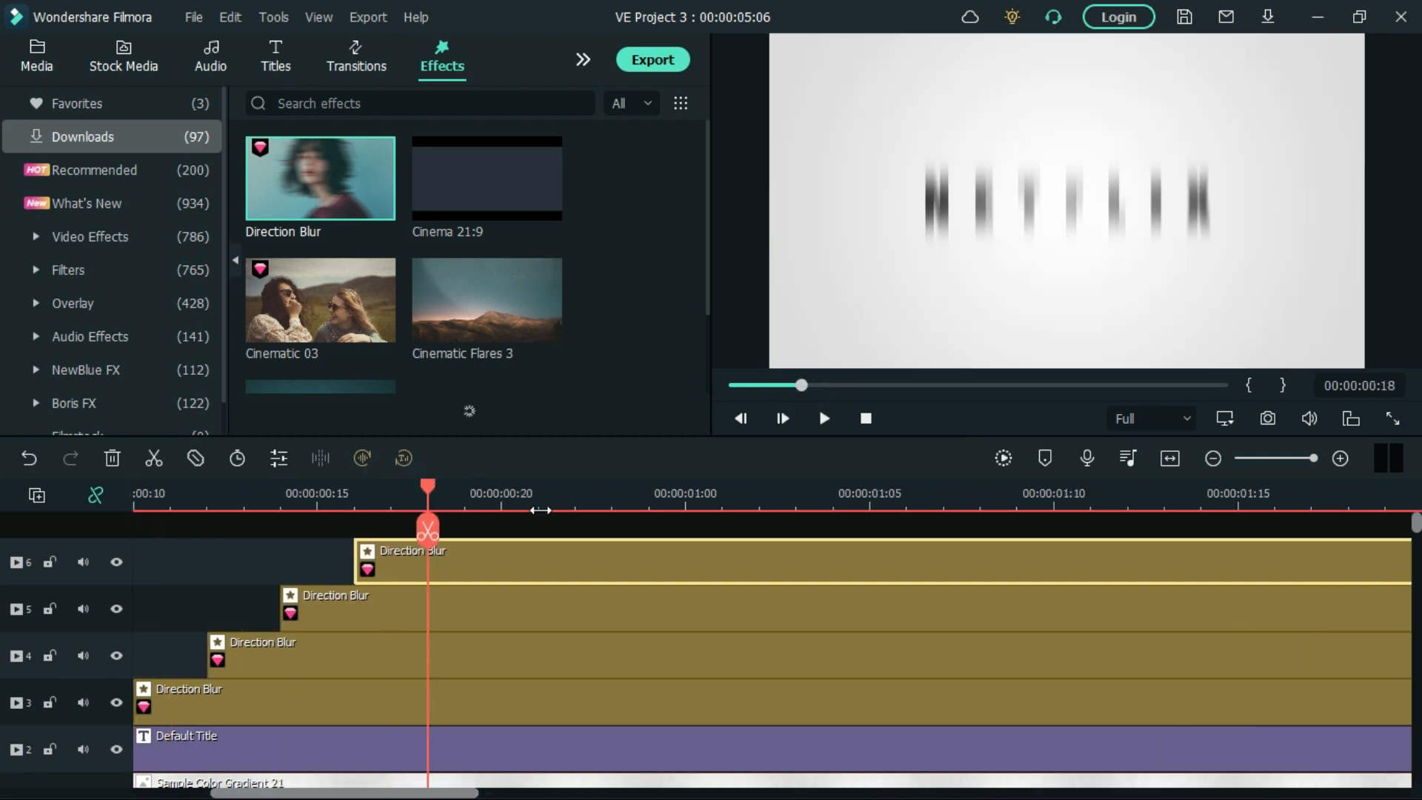
key(ctrl+v)
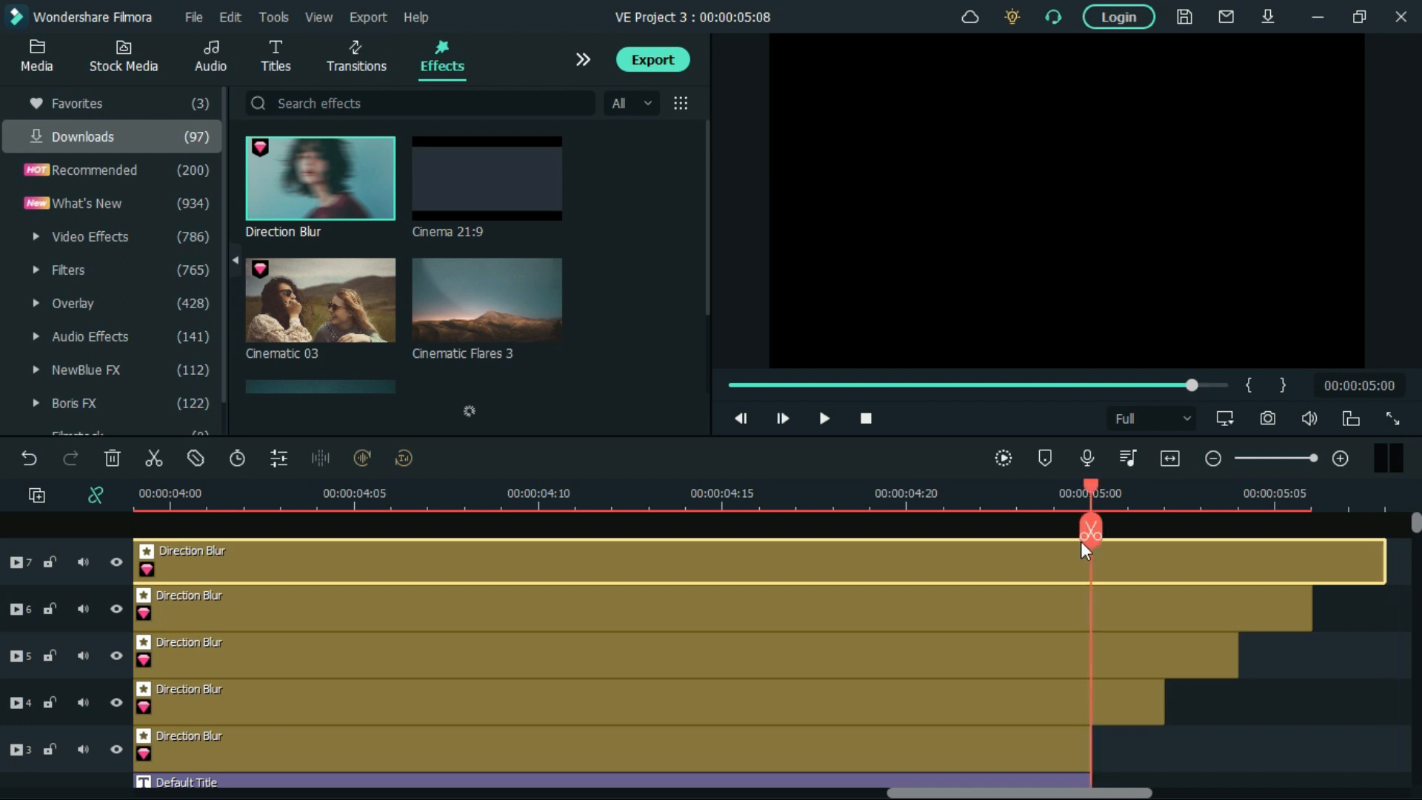
Split the Direction Blur clips at 00:00:05:00 and delete the parts that extend past the title's end.
drag(1203, 752, 1092, 543)
click(1093, 524)
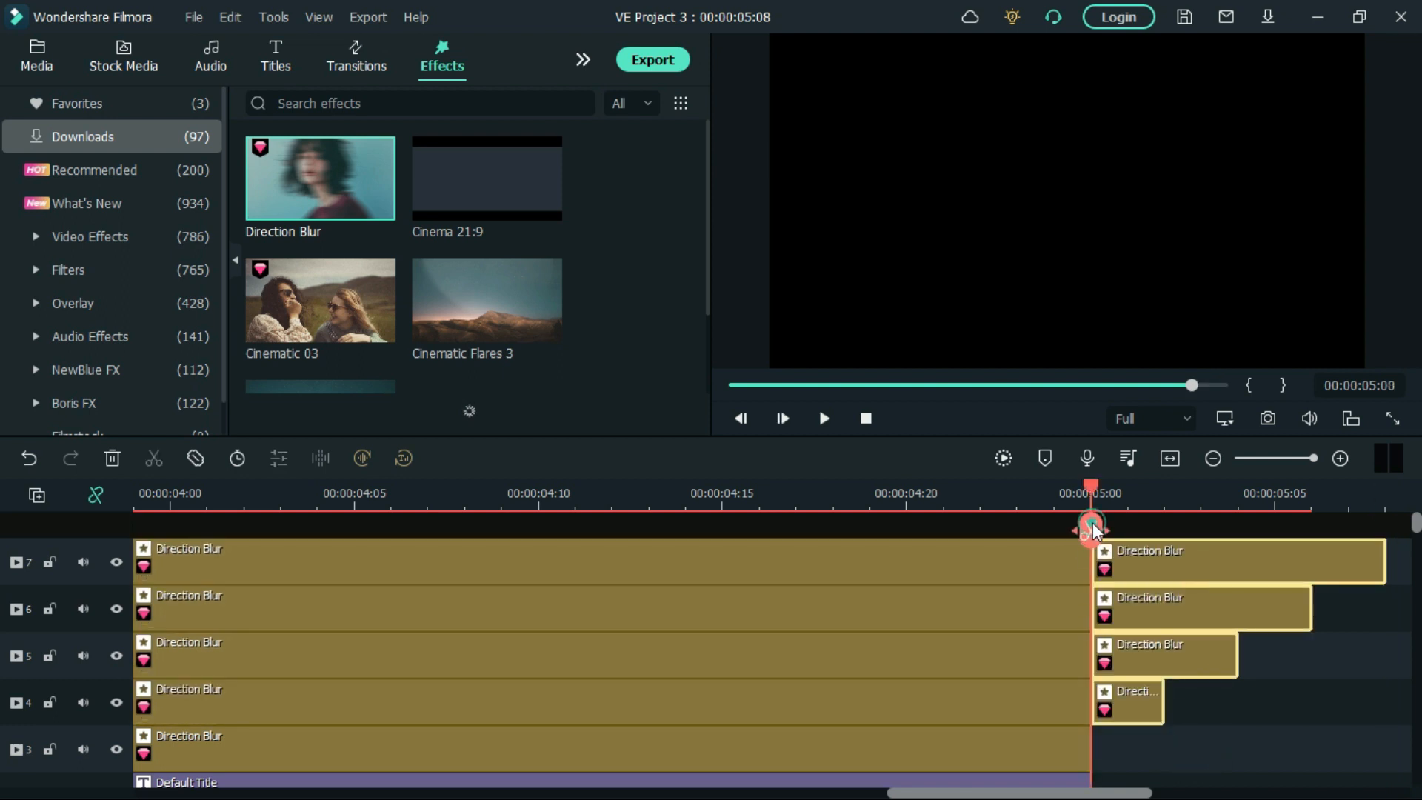
key(Delete)
click(1213, 459)
click(1212, 458)
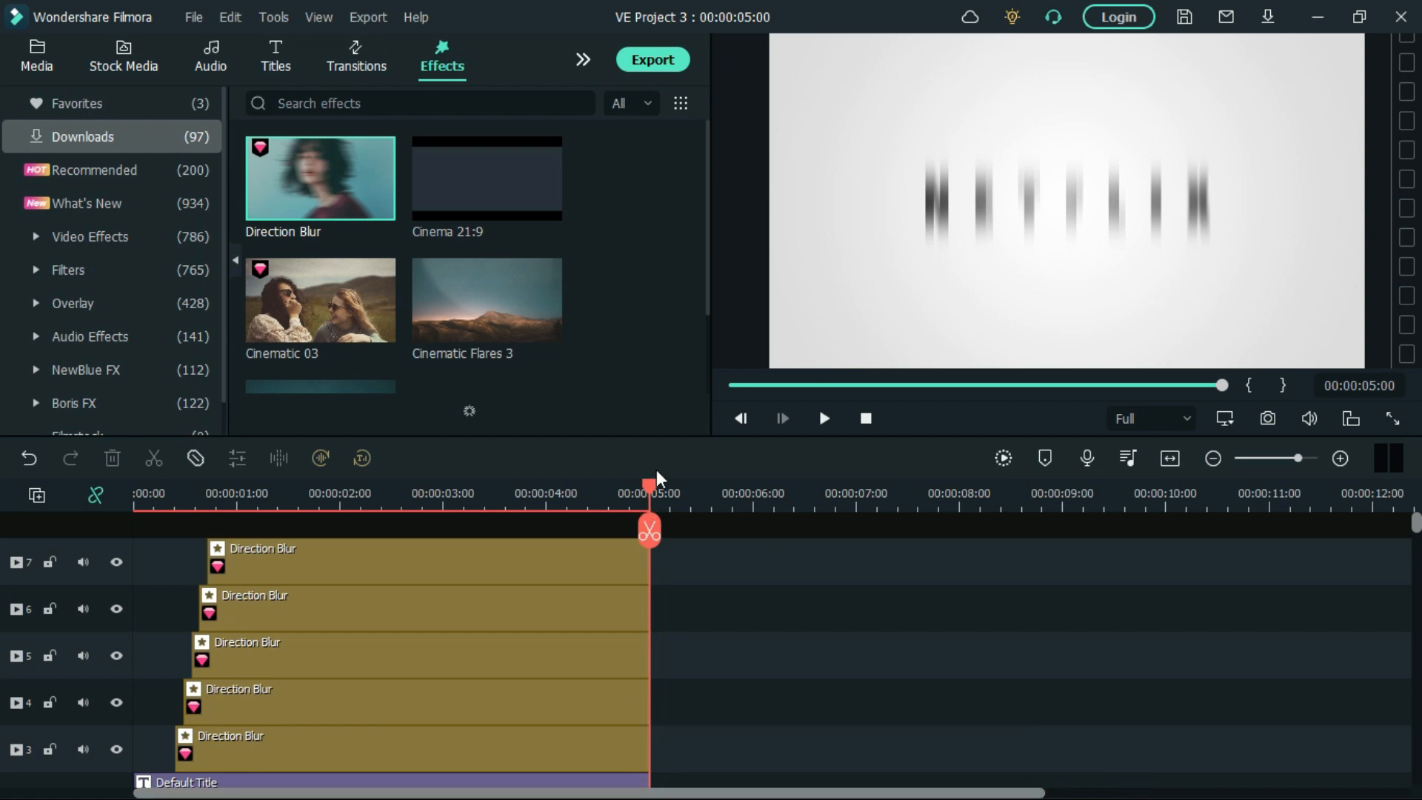
Add the Color Blur effect from the favorite effects to a new top track, starting at the beginning of the timeline.
drag(645, 486, 336, 504)
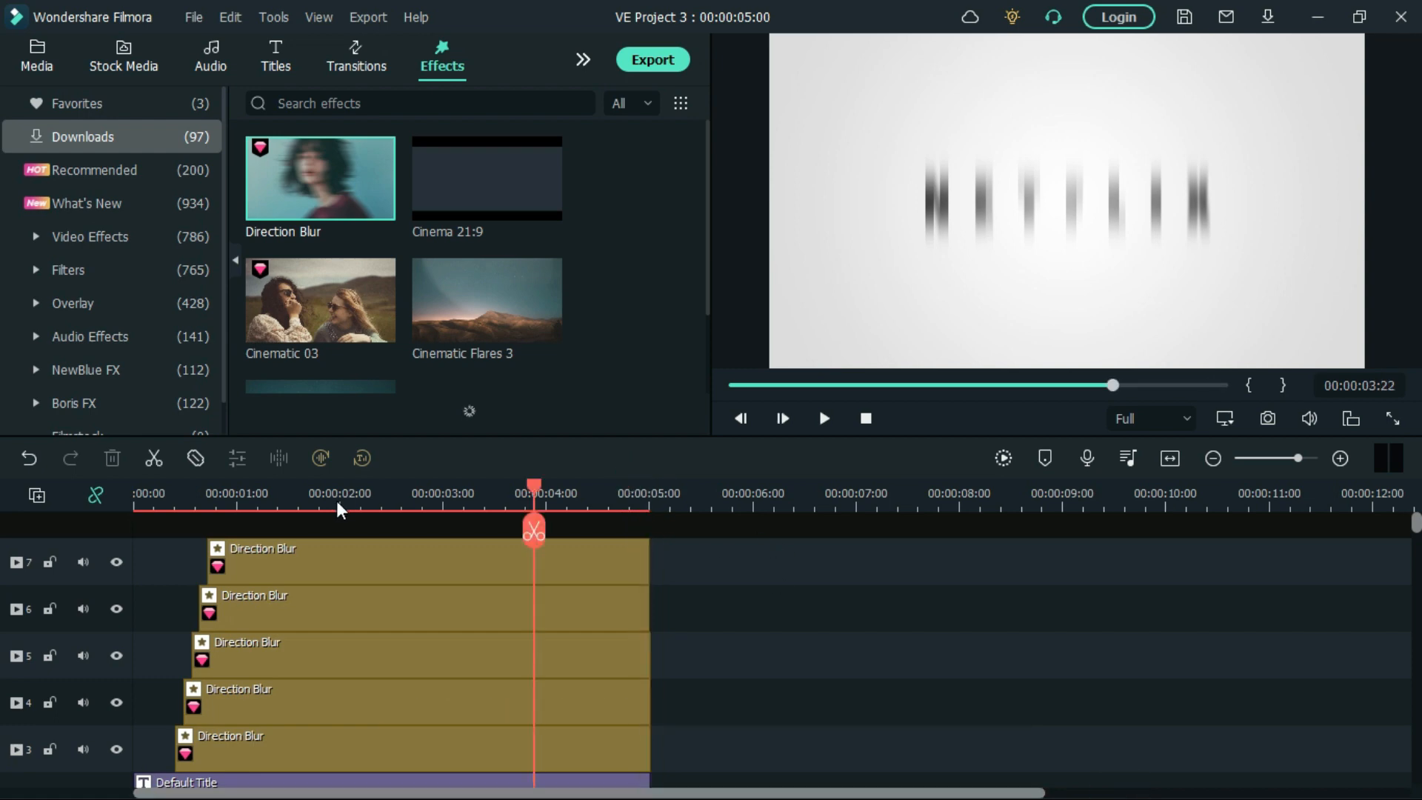
click(164, 98)
drag(314, 304, 126, 523)
Open the Color Blur clip's properties and set its Eclosion to 7 and Intensity to 0.40.
click(225, 562)
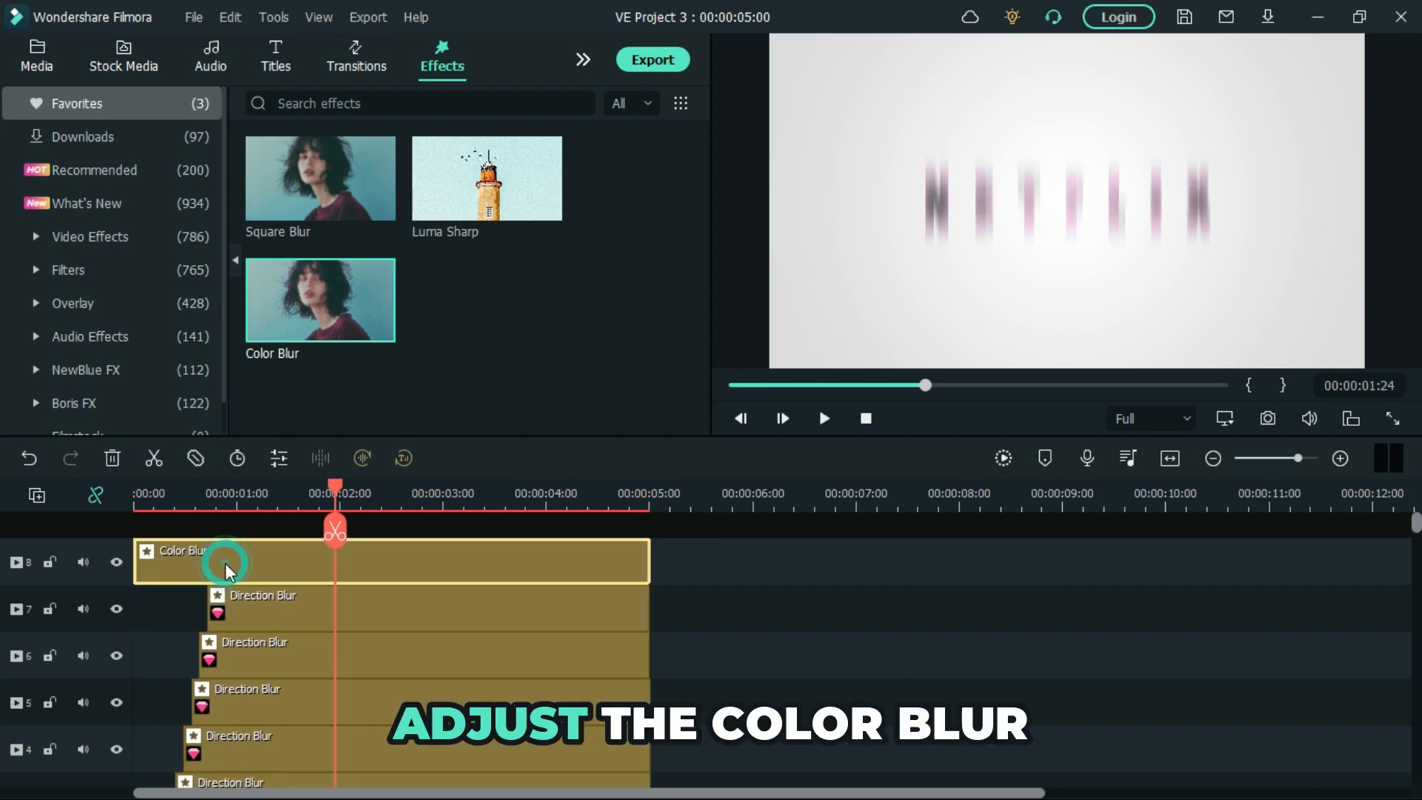
right_click(225, 562)
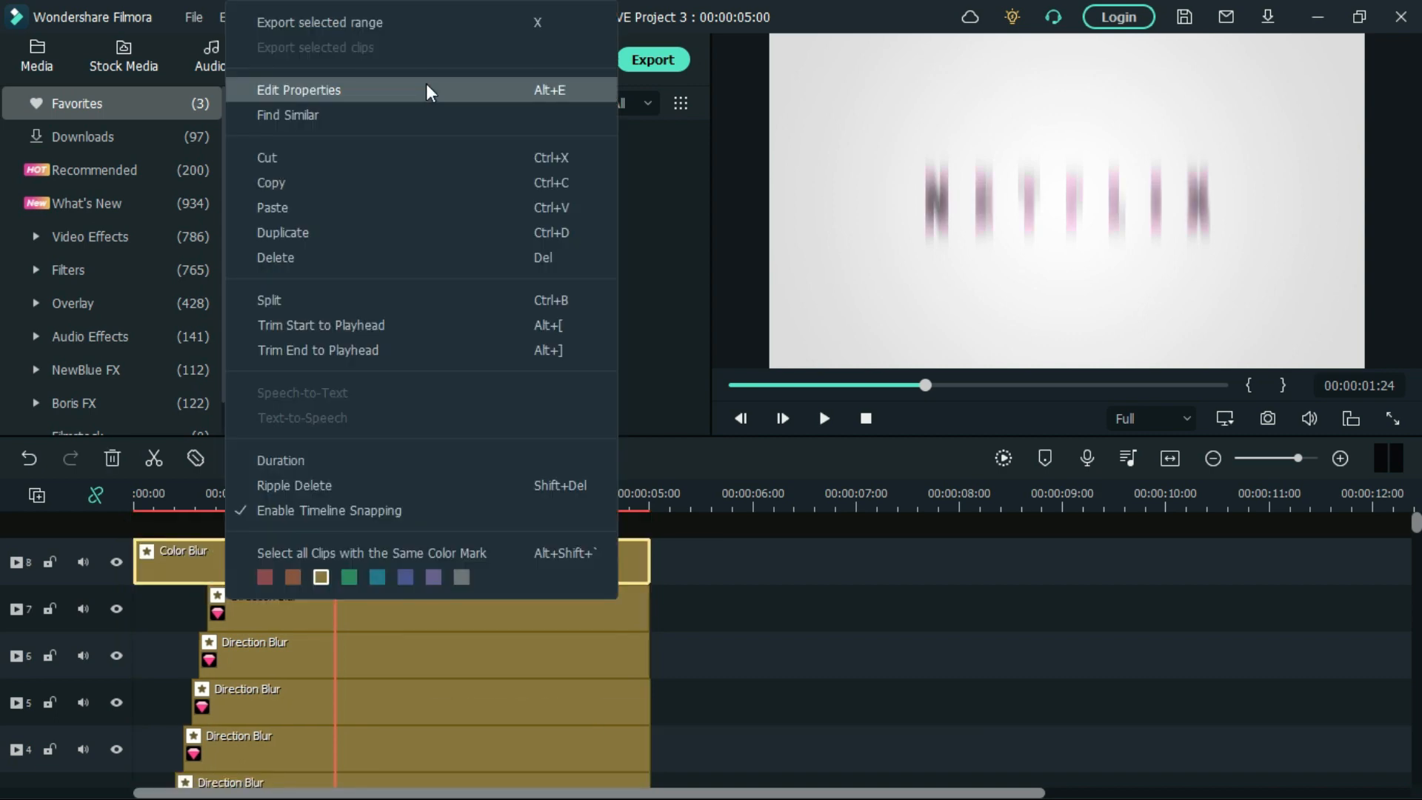
click(425, 83)
click(486, 140)
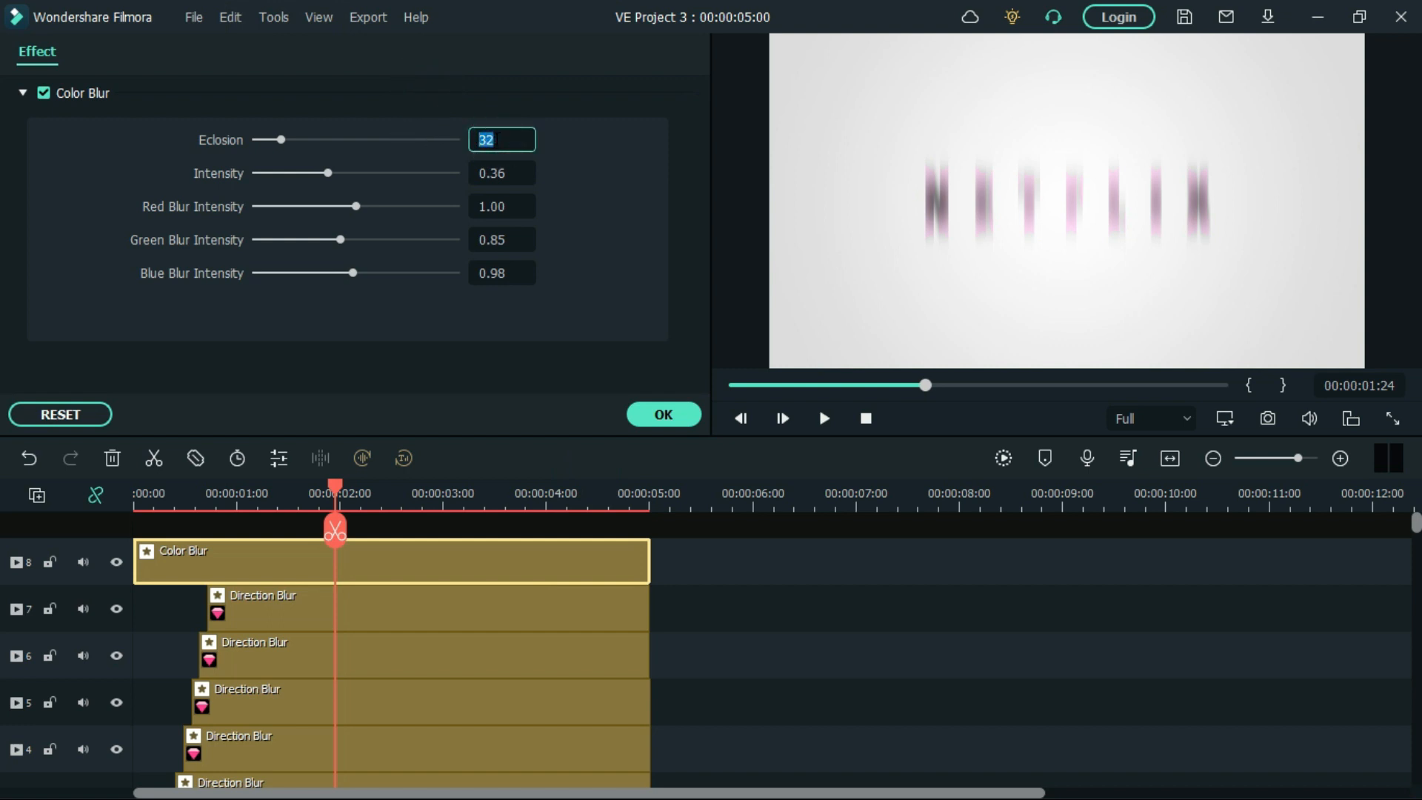
text(7)
click(508, 172)
click(508, 173)
key(BackSpace)
key(BackSpace)
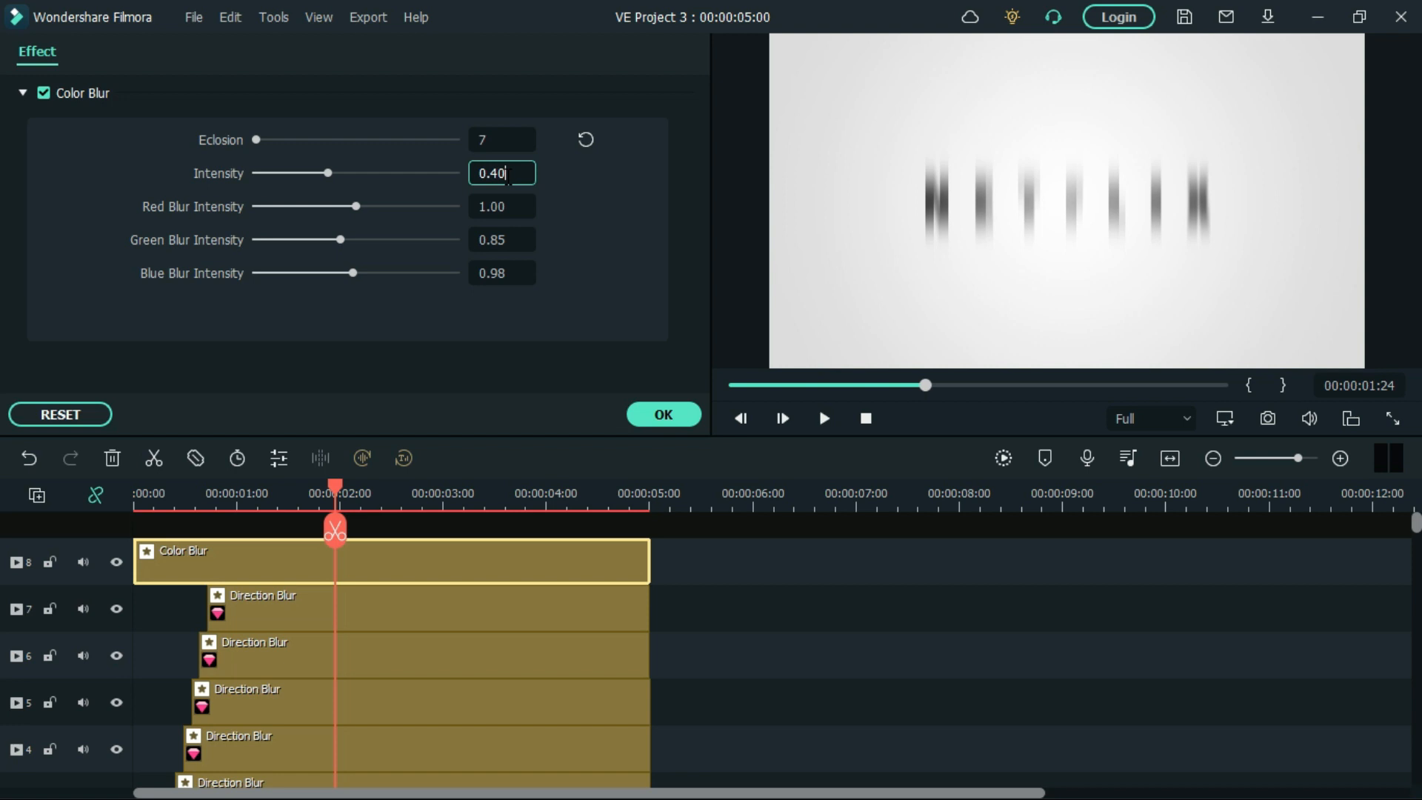
key(Return)
click(619, 238)
Set the Color Blur effect's Red Blur Intensity and Green Blur Intensity to 0.00.
click(492, 207)
click(488, 207)
key(BackSpace)
text(0)
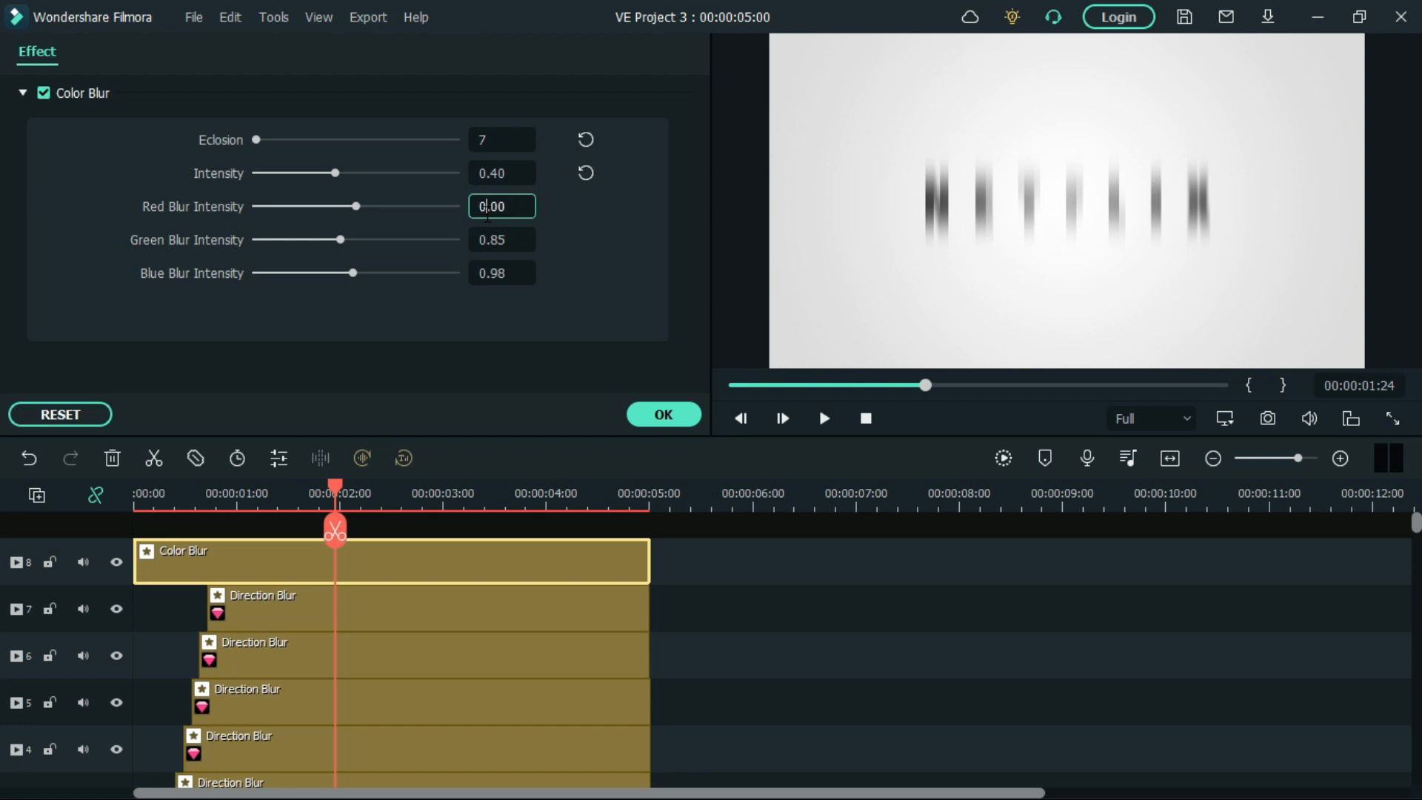
click(637, 255)
click(503, 240)
click(503, 240)
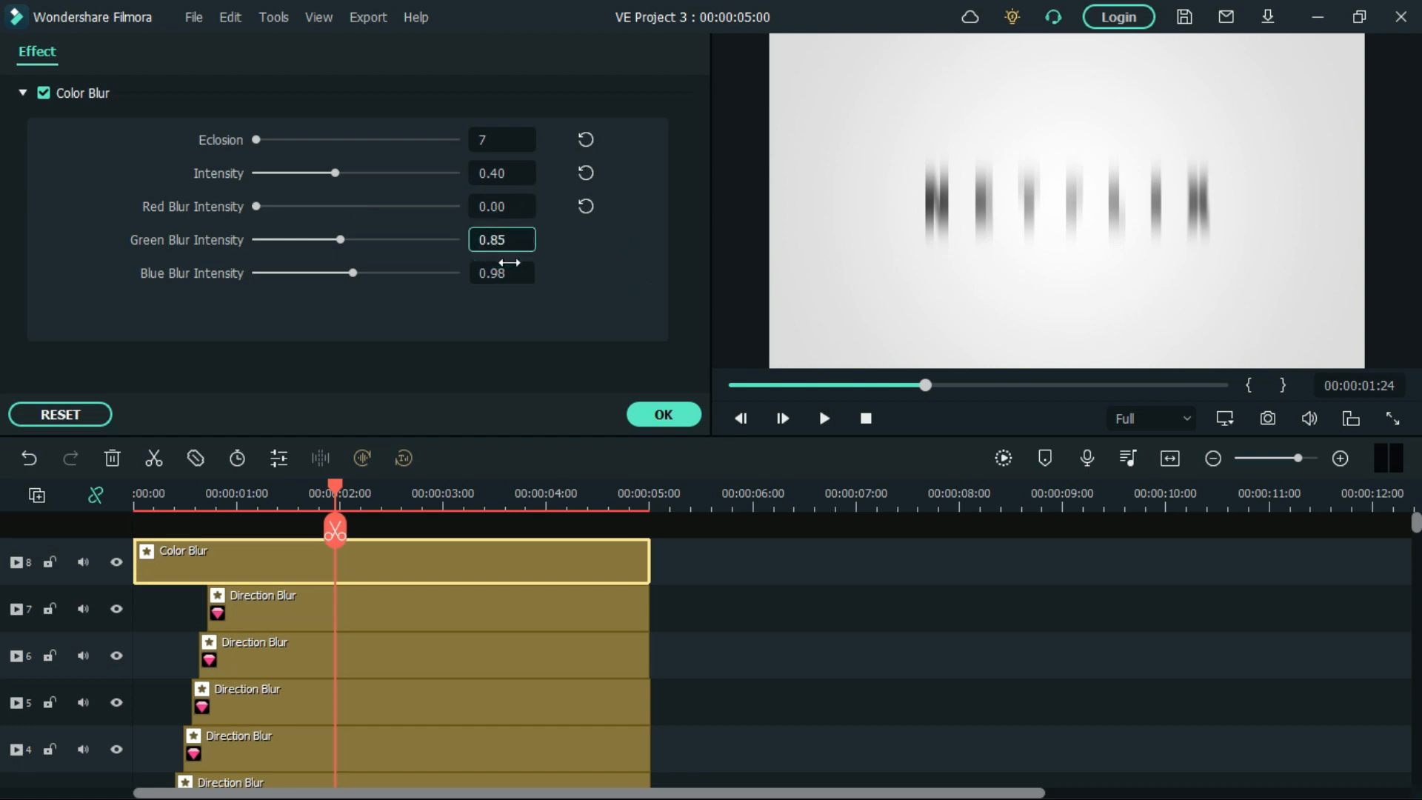
key(BackSpace)
text(00)
key(Return)
click(622, 285)
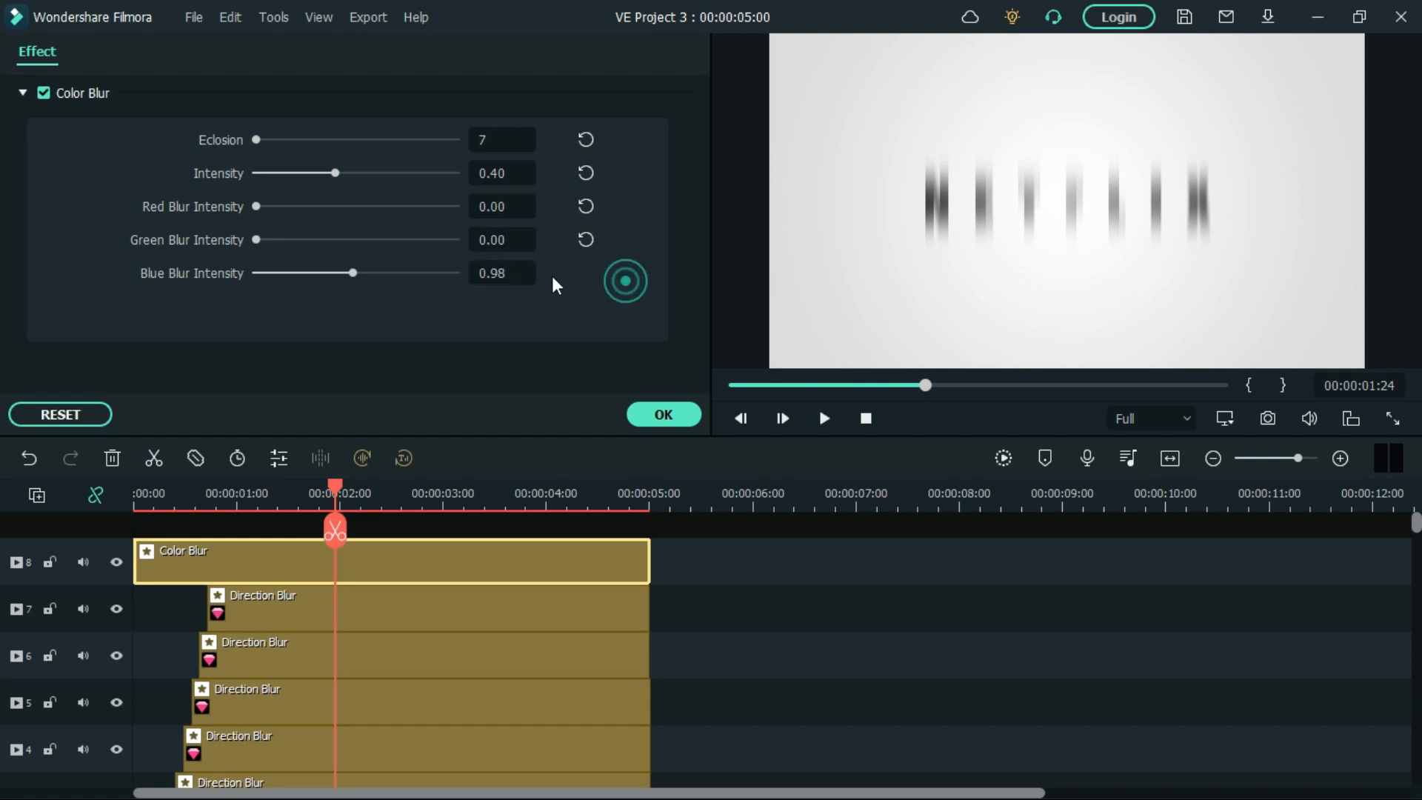
Set the Color Blur effect's Blue Blur Intensity to 0.00 and apply the settings.
double_click(503, 274)
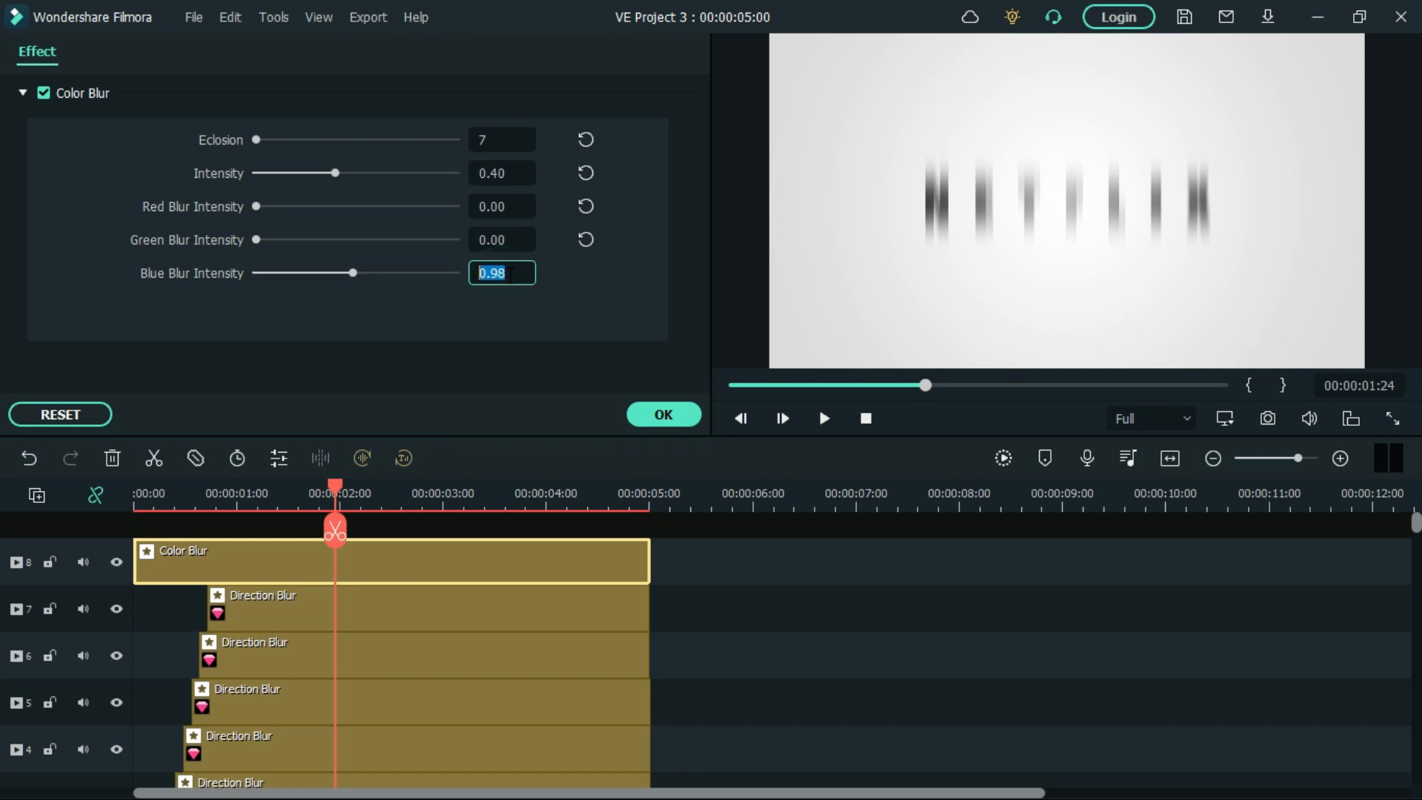
drag(351, 272, 262, 274)
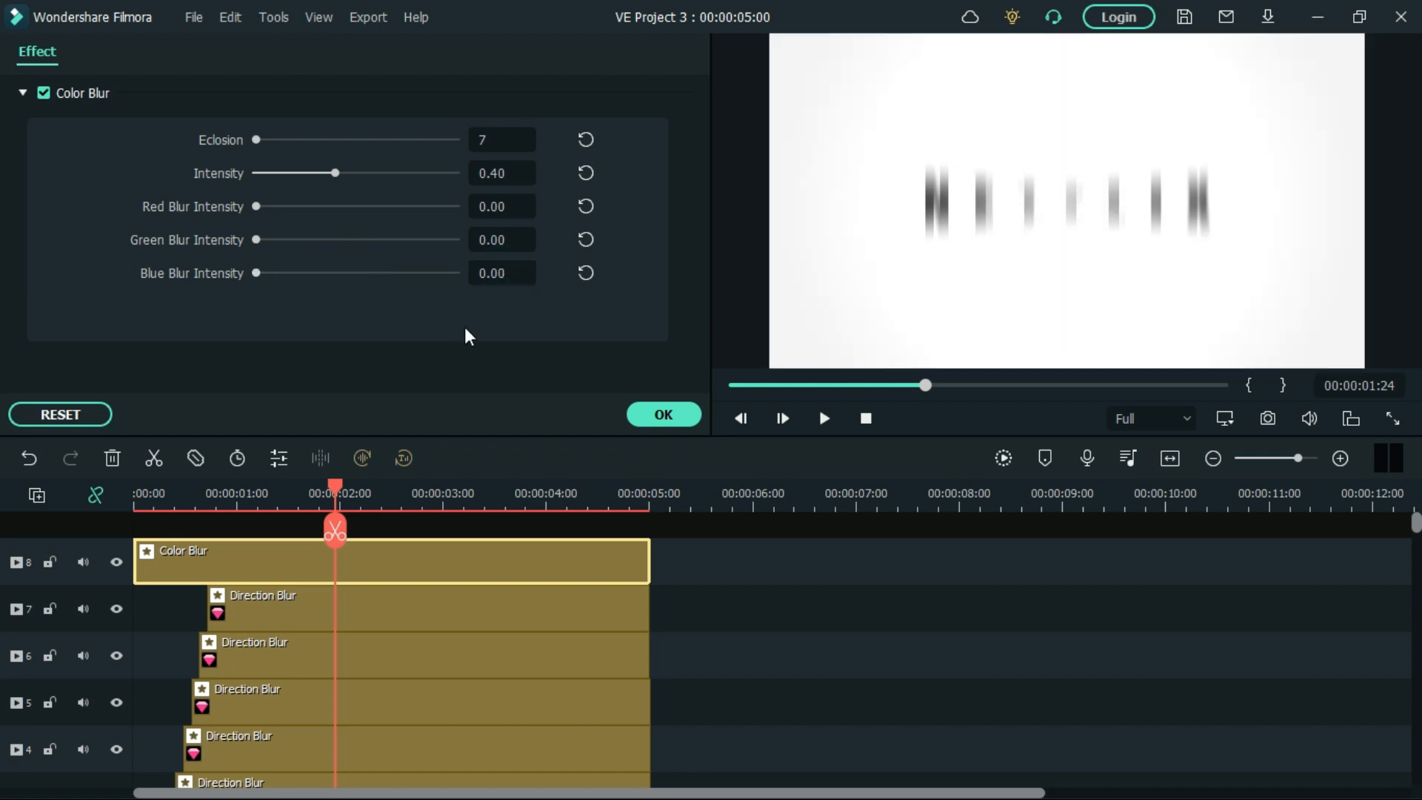
click(663, 416)
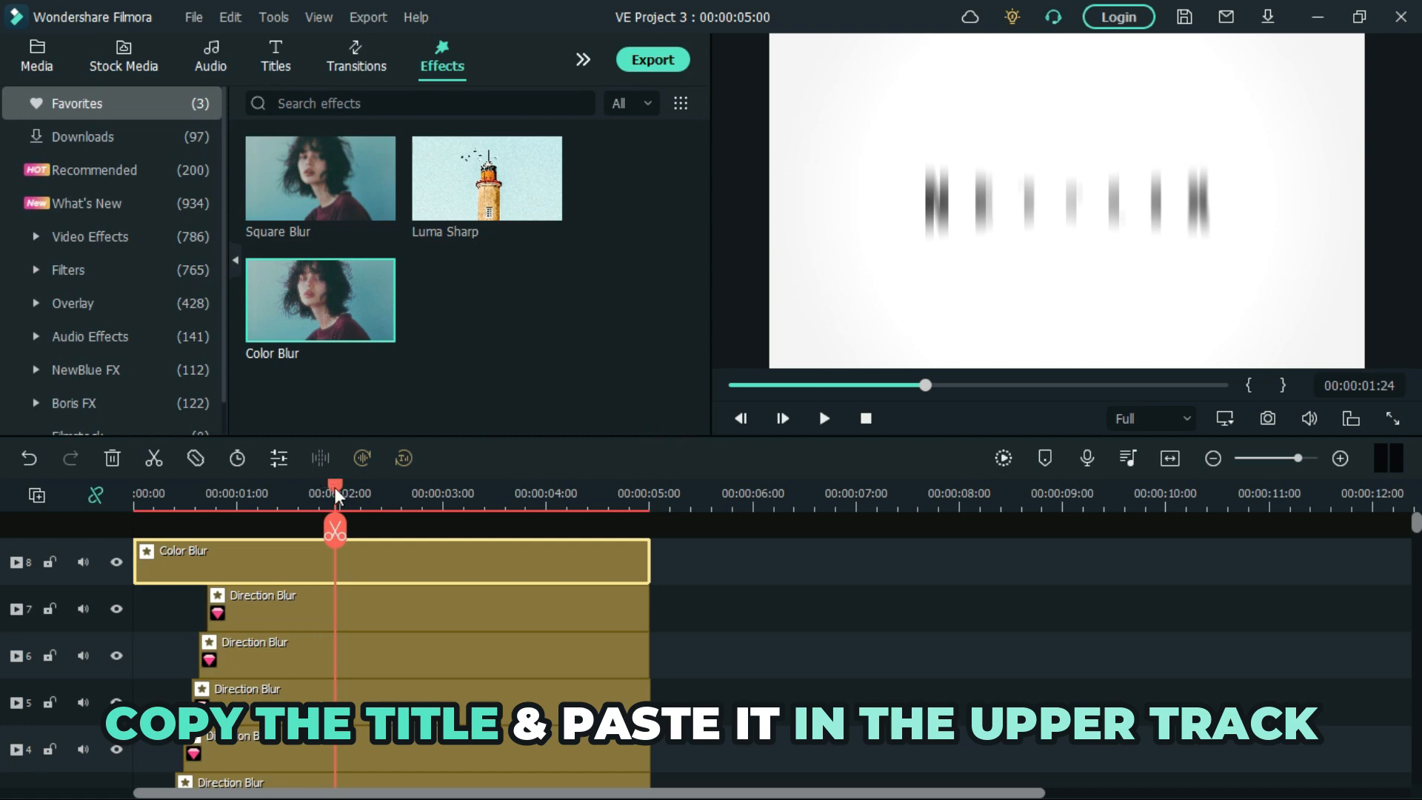
Copy the Default Title clip and paste it on a new track above Color Blur, starting at 00:00:00:00.
click(146, 498)
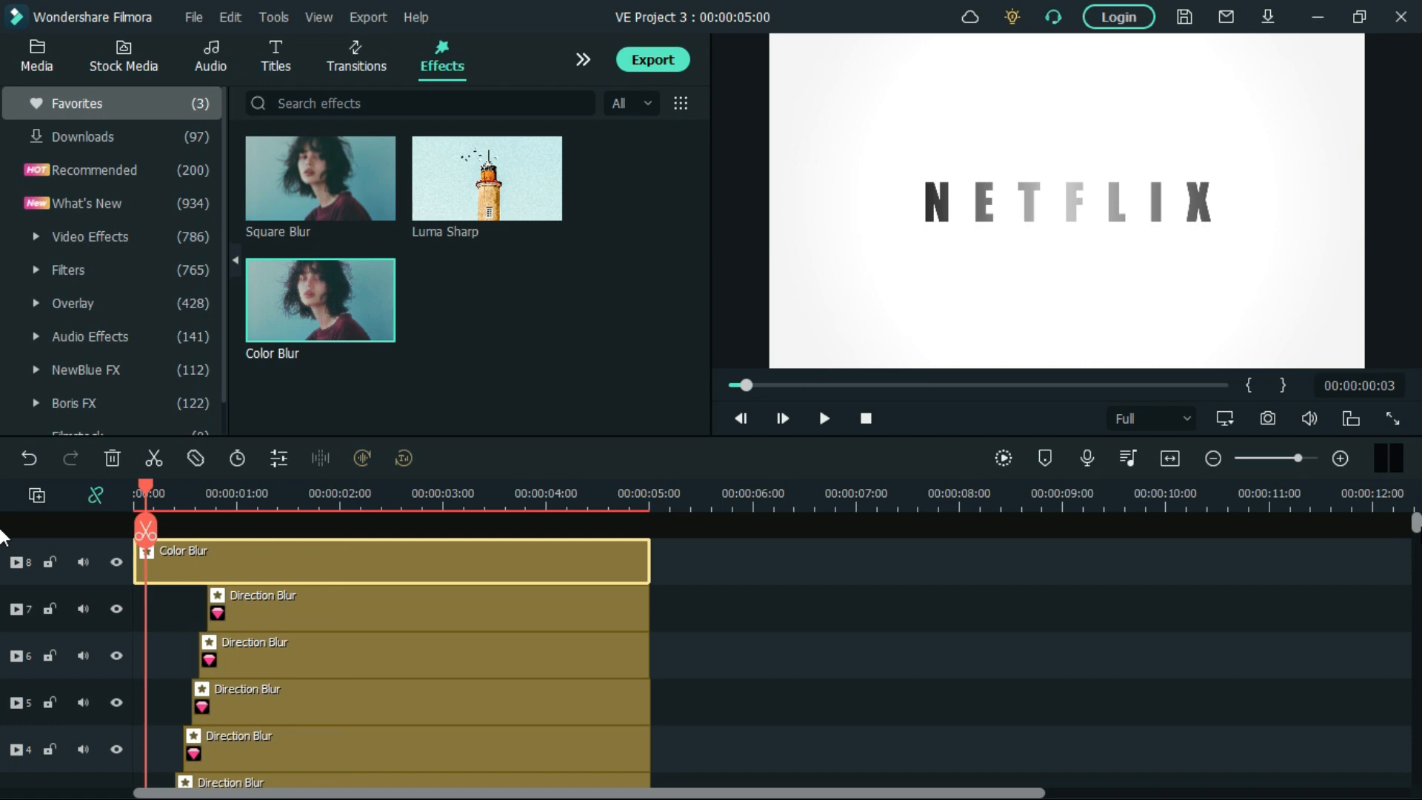
scroll(2, 555, down, 1)
scroll(3, 554, down, 2)
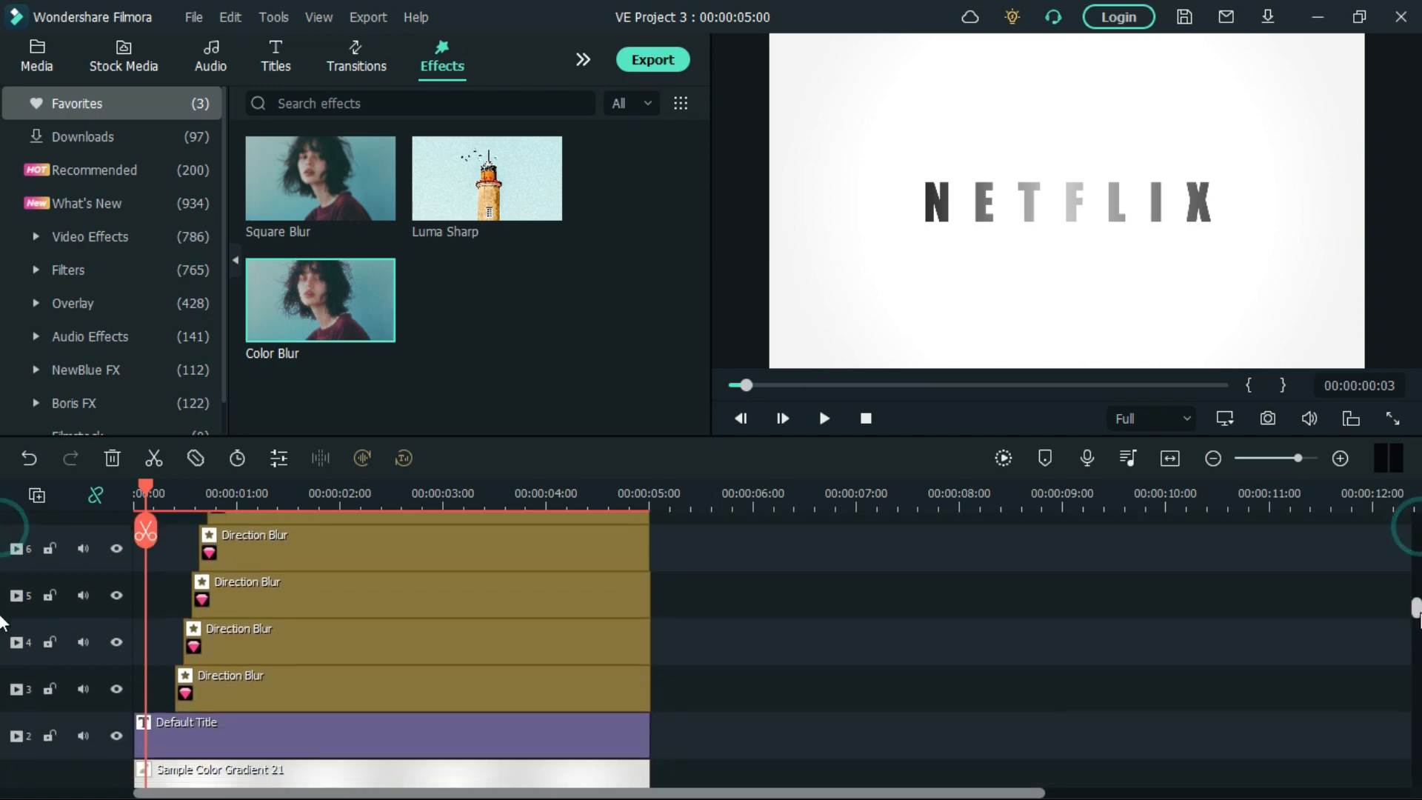
click(485, 729)
right_click(485, 729)
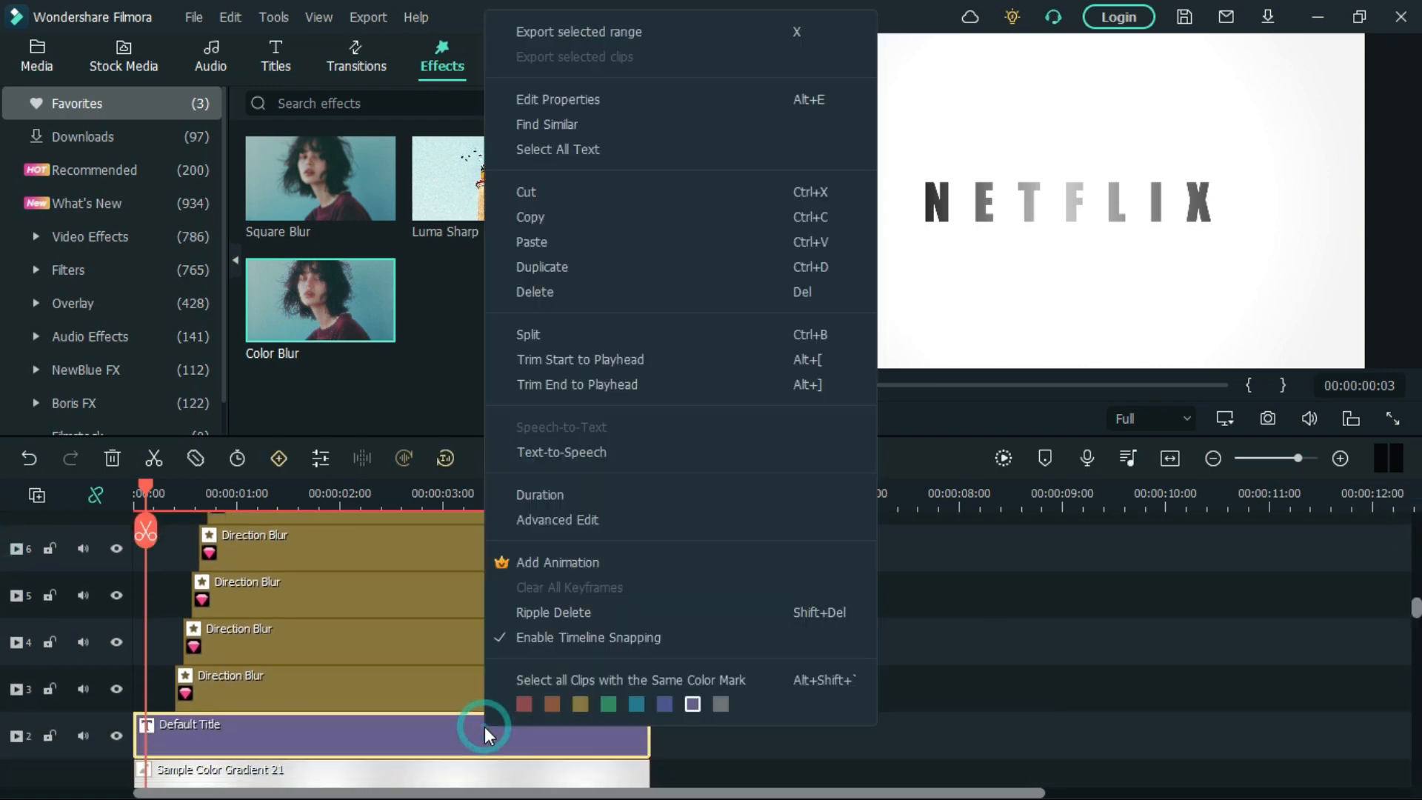
click(593, 216)
scroll(2, 620, up, 2)
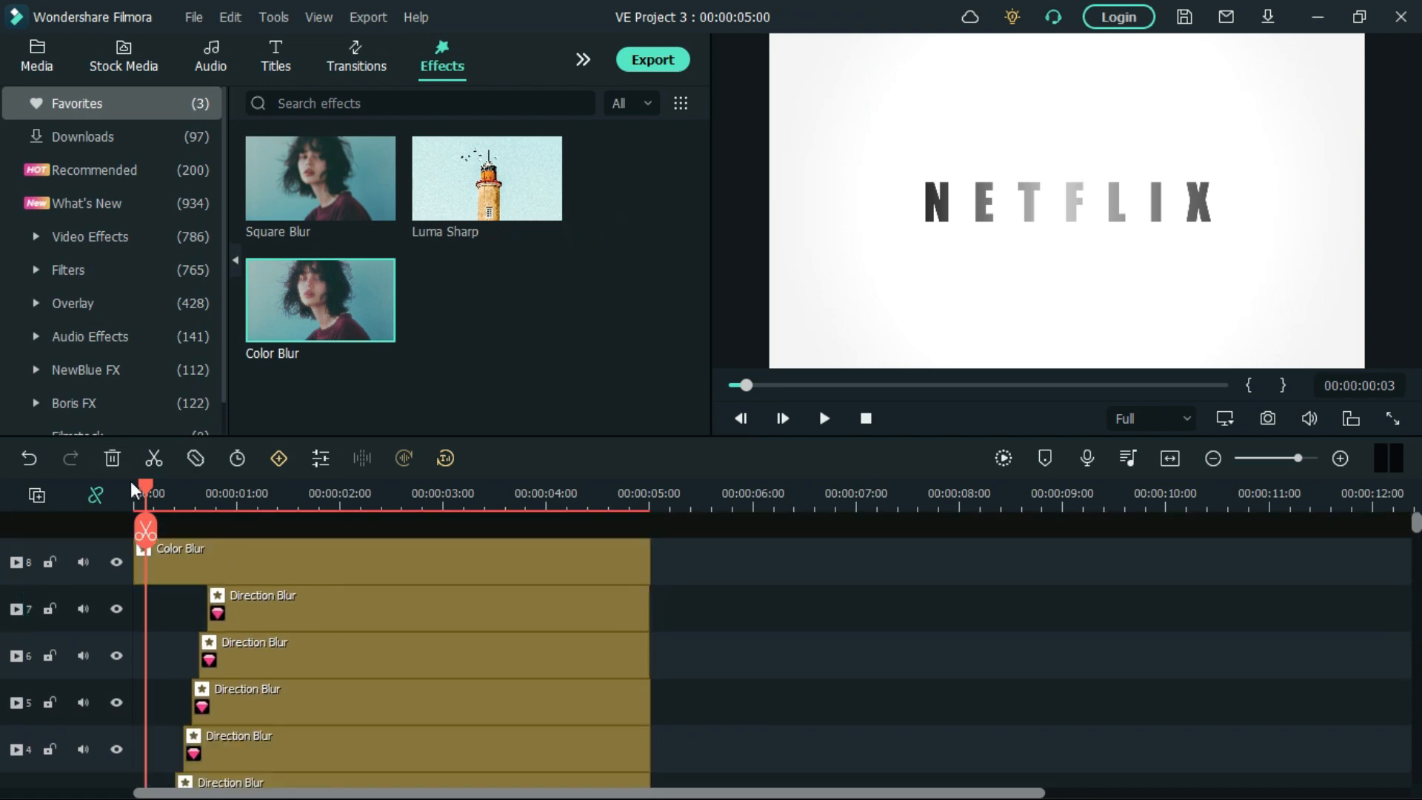
drag(145, 483, 112, 483)
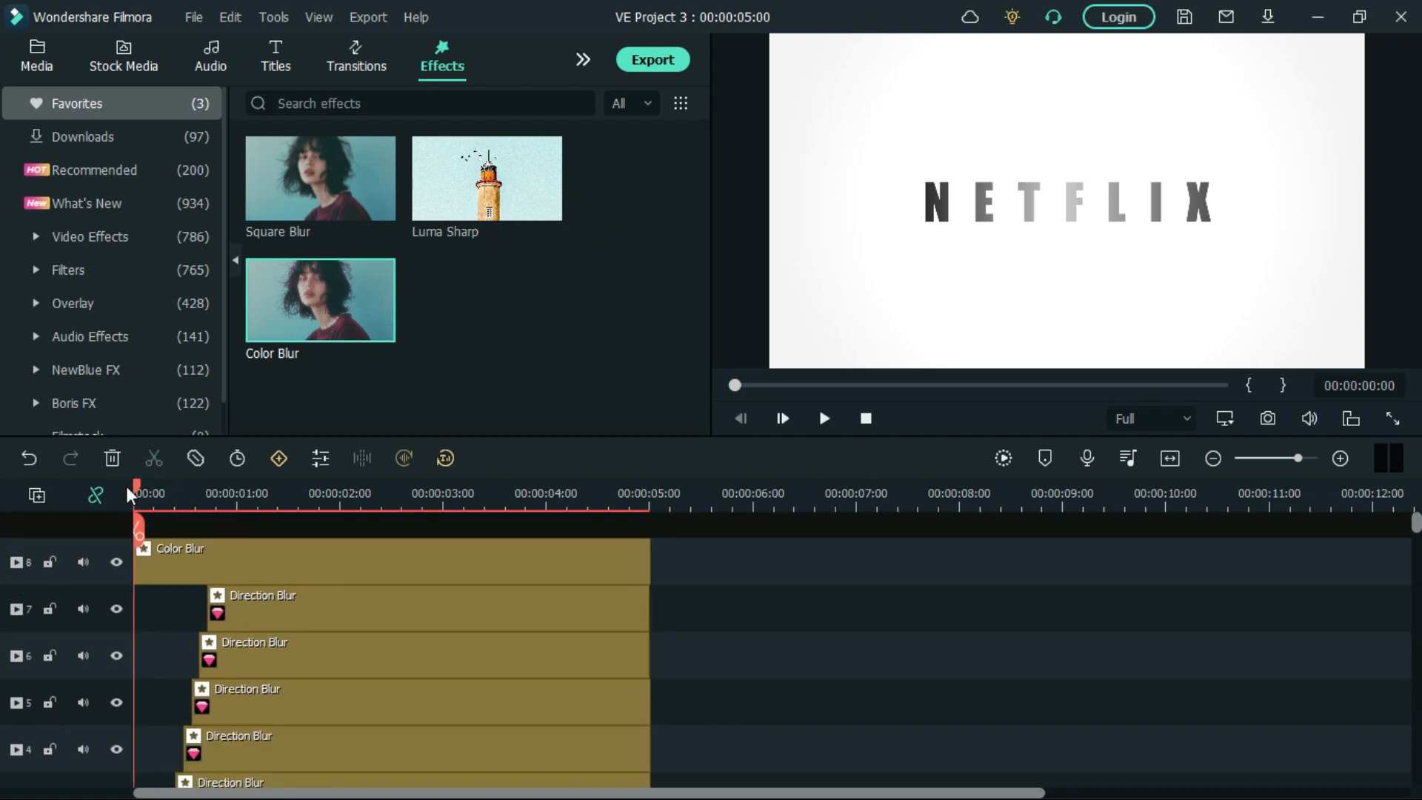
key(ctrl+v)
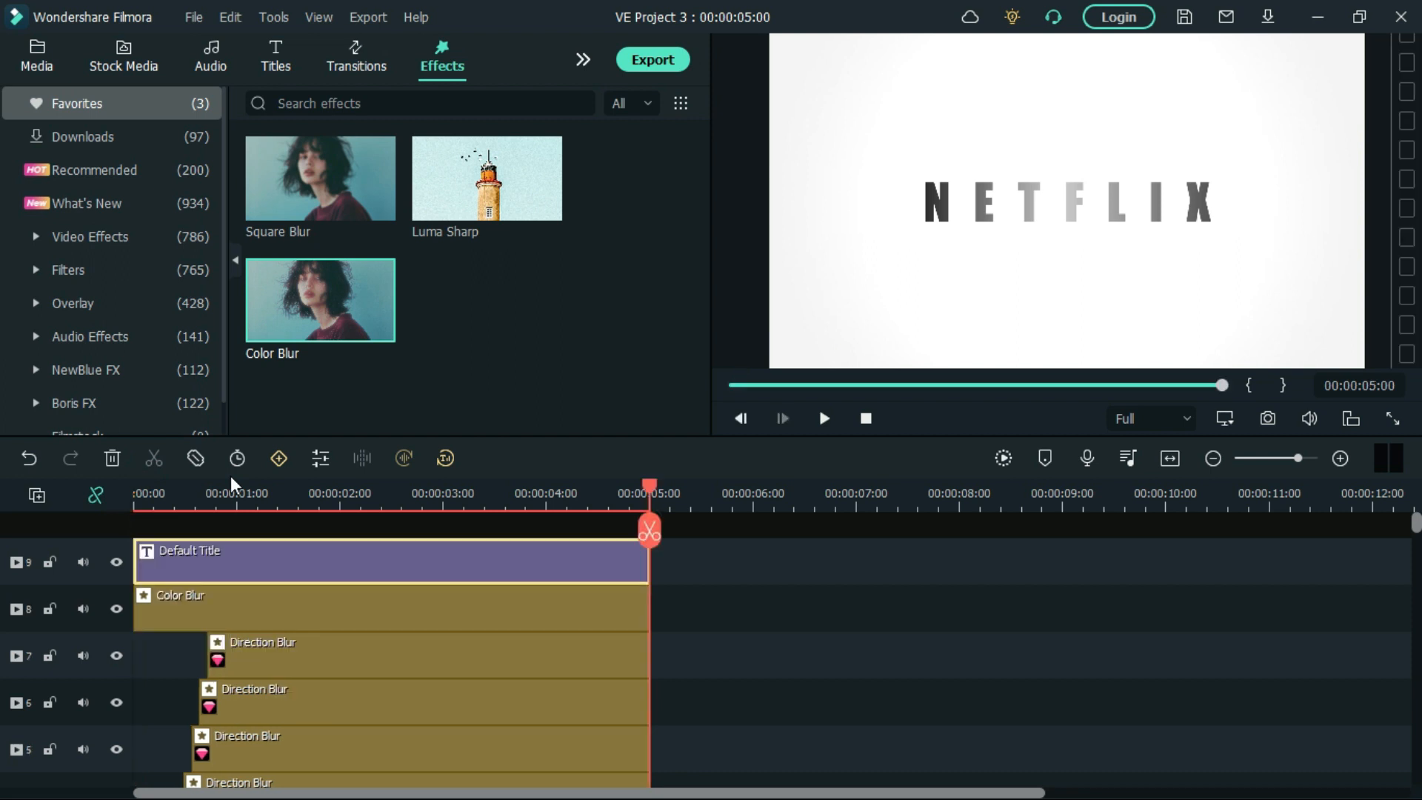
drag(651, 488, 357, 499)
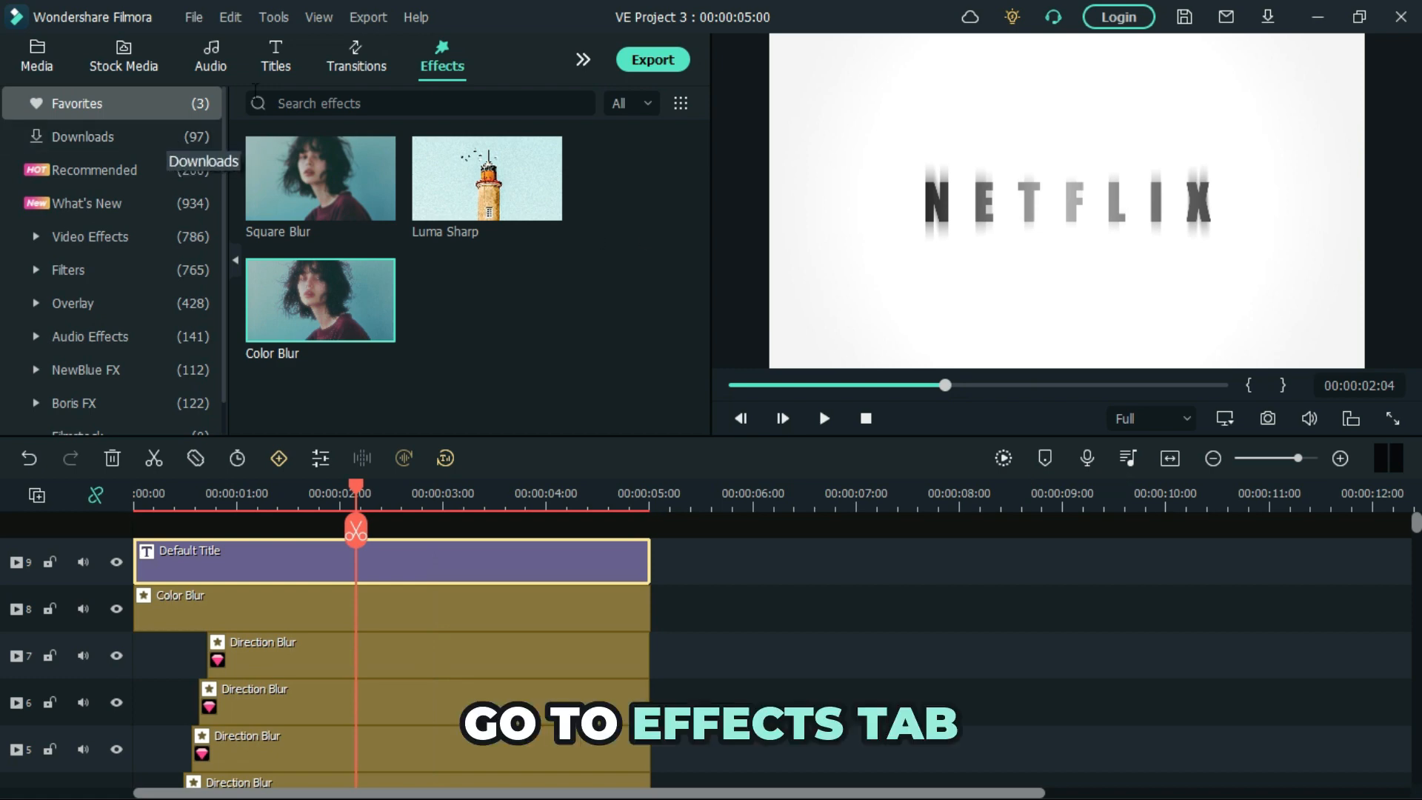
Search the downloaded effects for "CINE" and add Cinema 21:9 on a new track above the copied title, from the timeline's start.
click(131, 145)
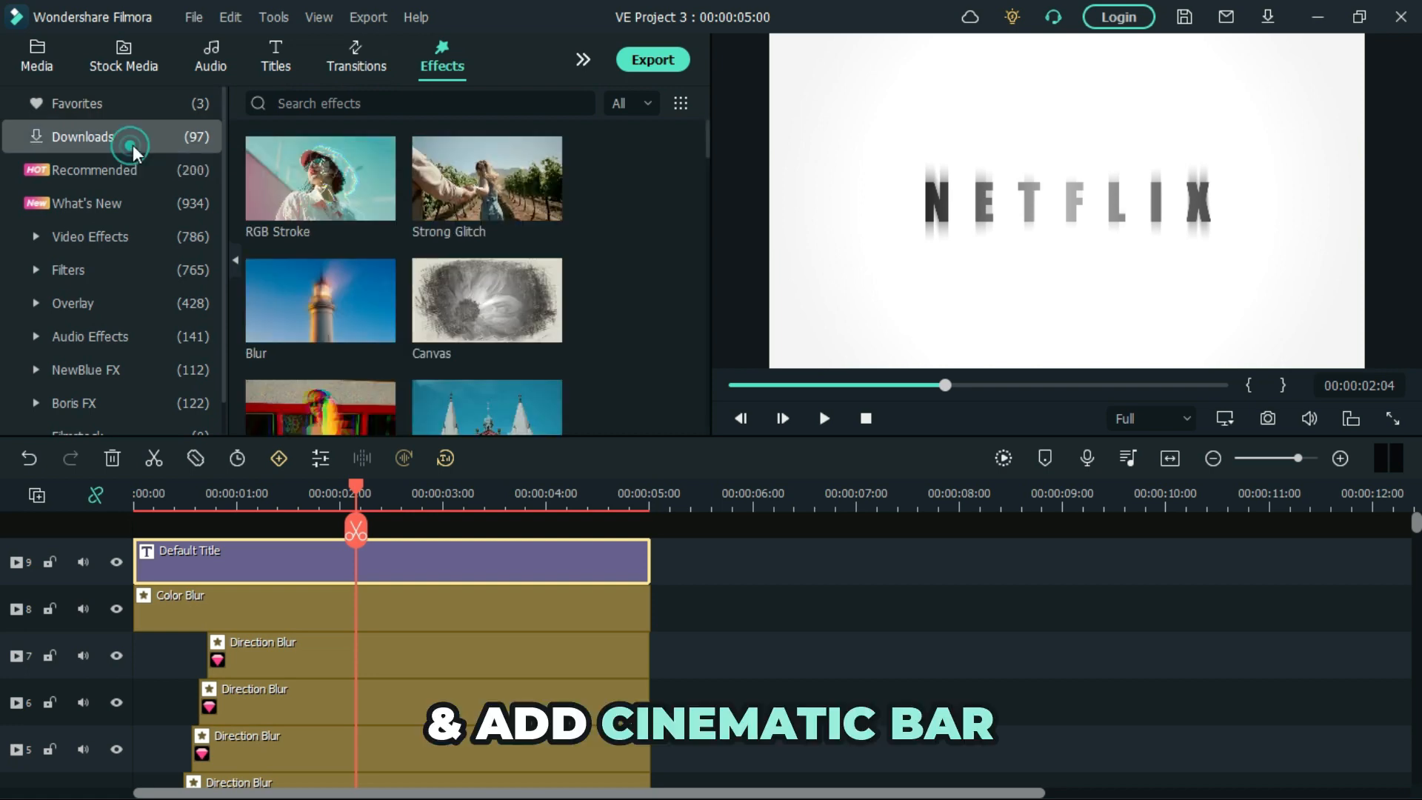
click(321, 105)
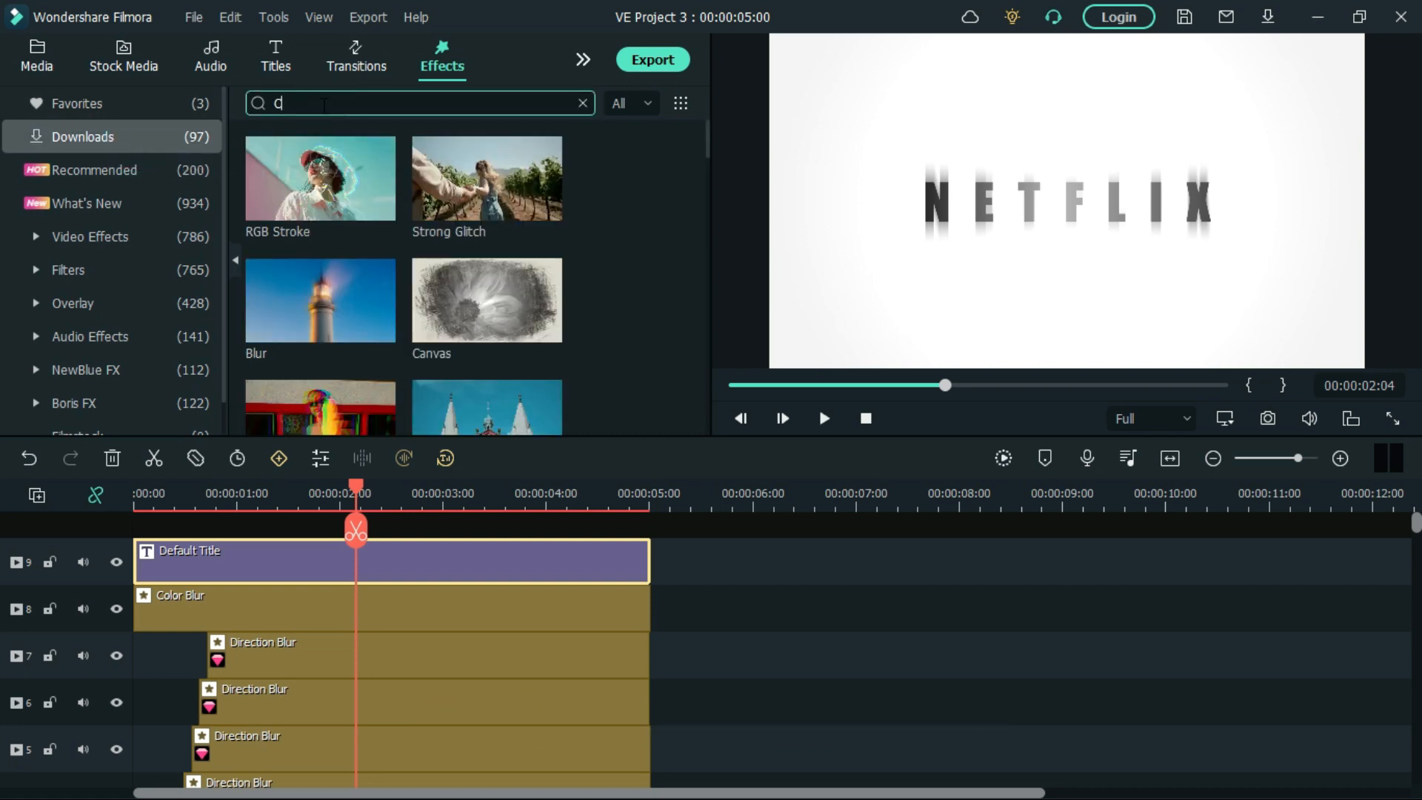
text(B)
key(BackSpace)
key(Return)
click(333, 163)
drag(332, 178, 110, 514)
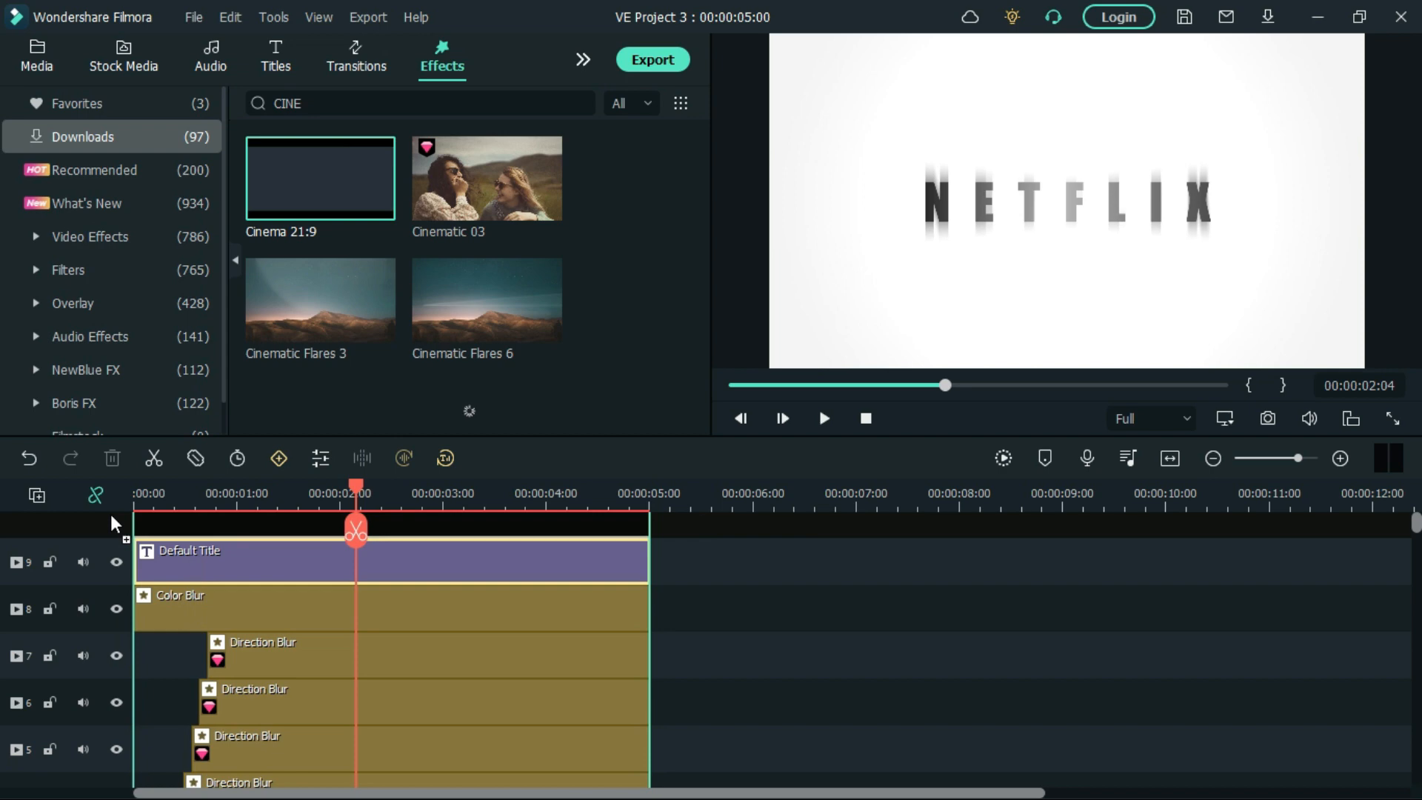
drag(110, 514, 110, 514)
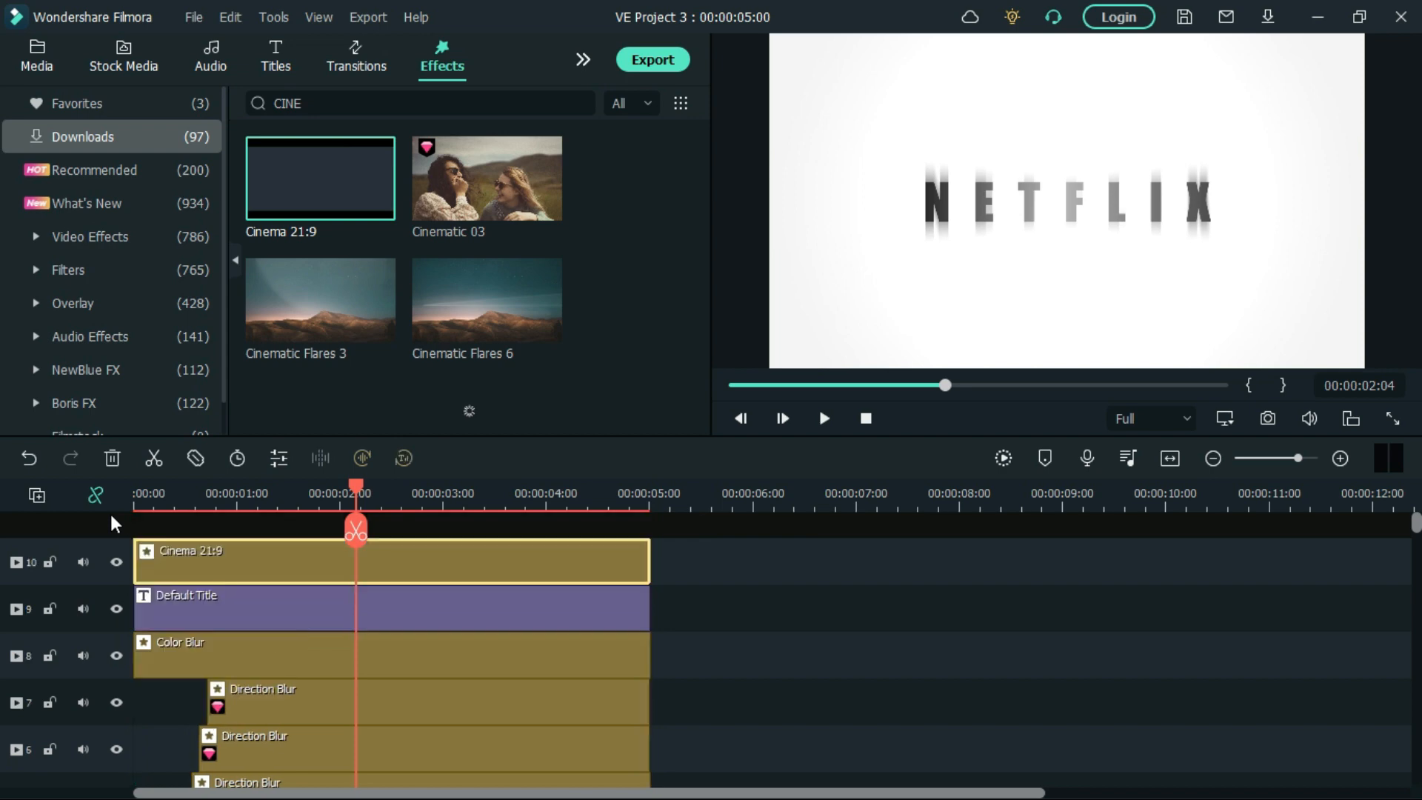